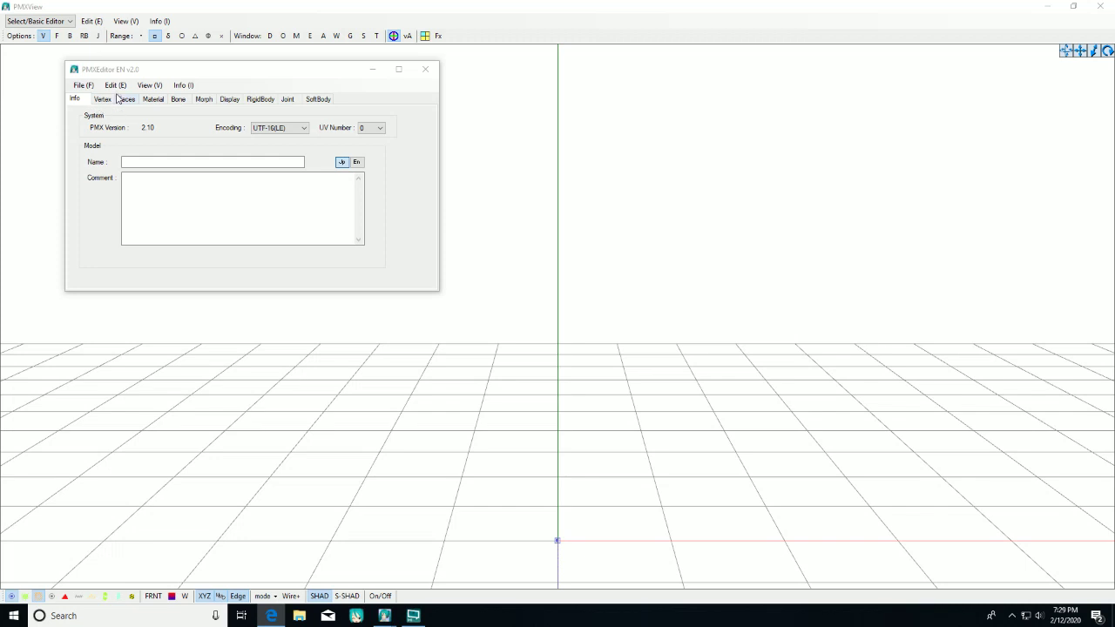
# Open Miku_Hatsune_metal.pmd from the MikuMikuDance Model folder via File > Open
pyautogui.click(85, 87)
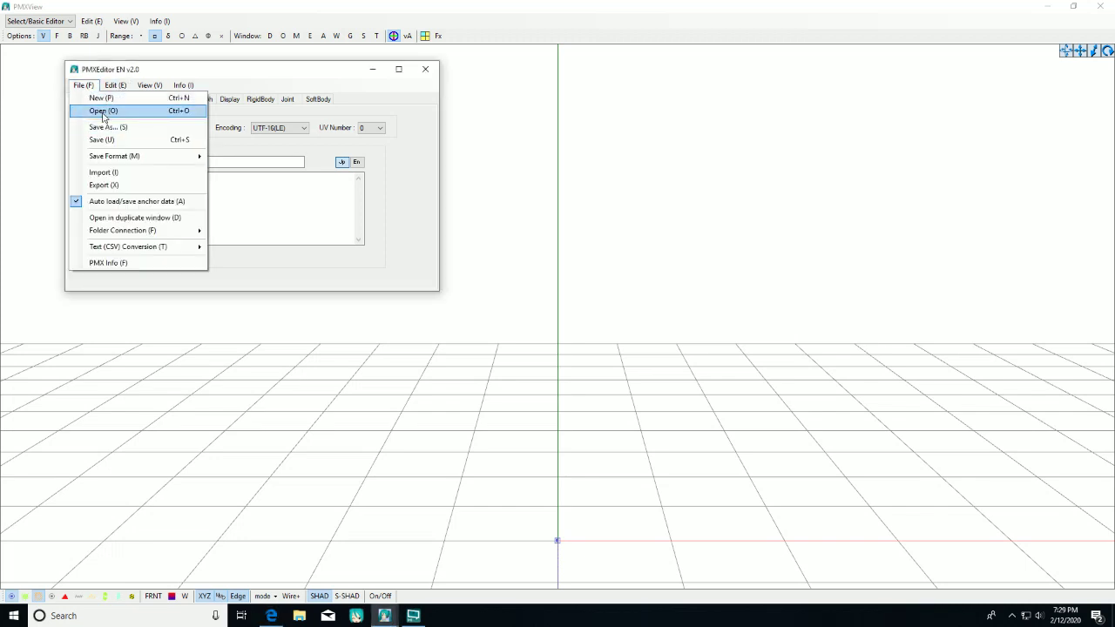
pyautogui.click(103, 111)
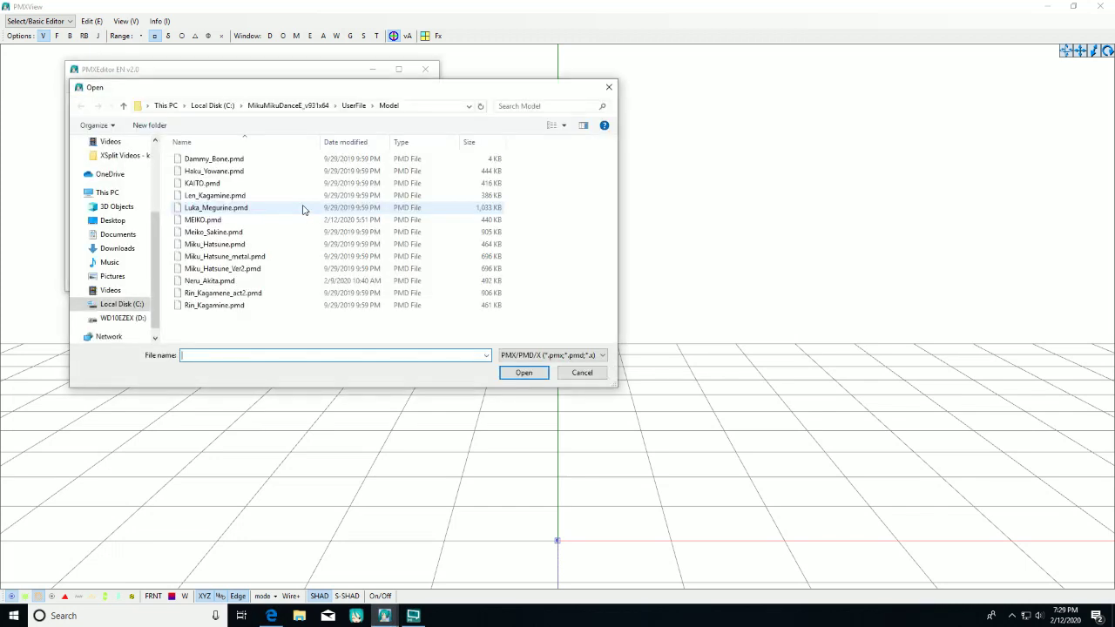
pyautogui.click(229, 257)
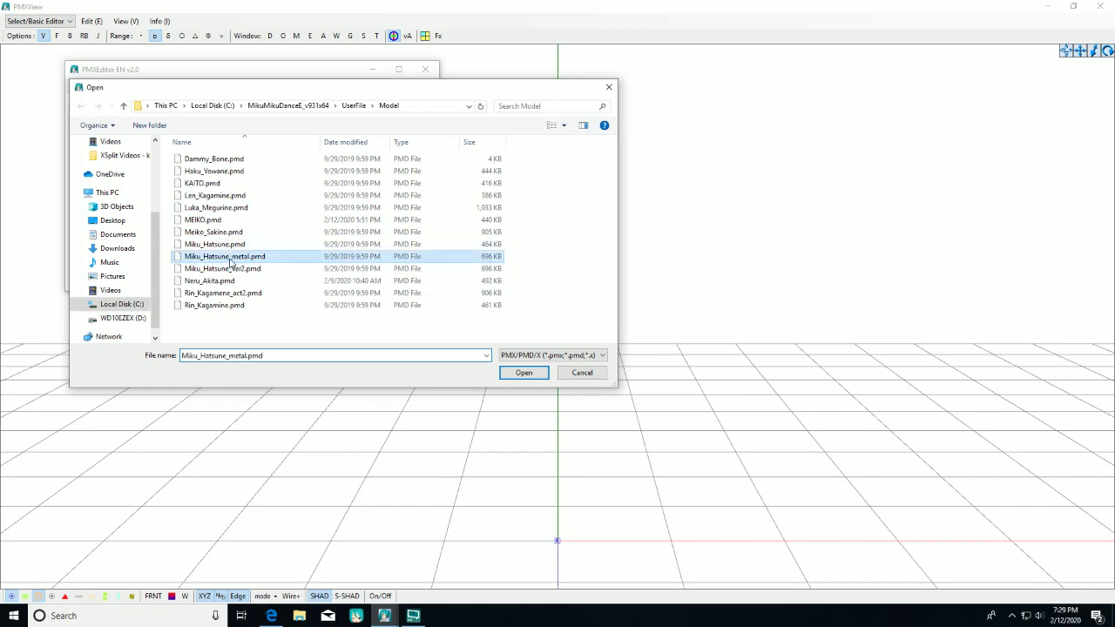
pyautogui.click(533, 375)
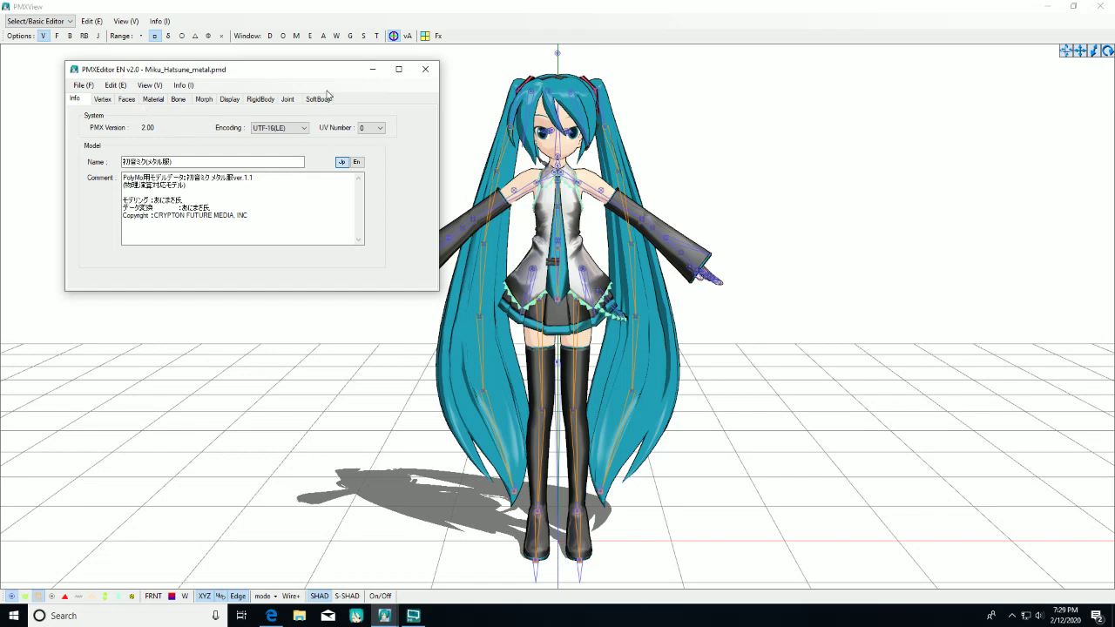
# Insert a new bone at the top of the Bone tab's bone list
pyautogui.moveTo(319, 80); pyautogui.dragTo(355, 128)
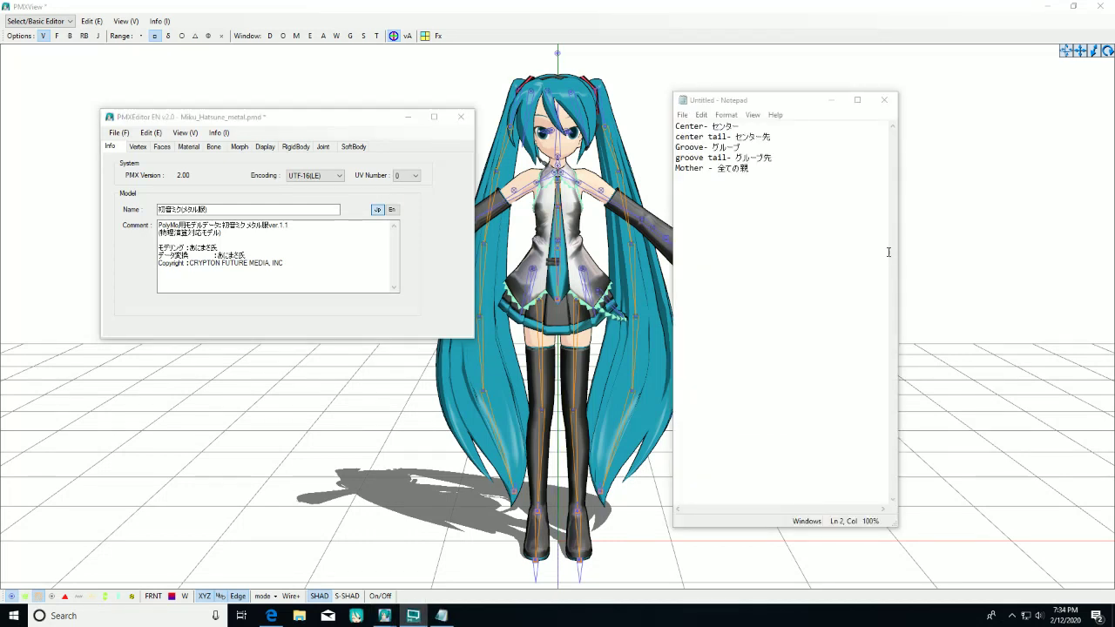
pyautogui.click(212, 146)
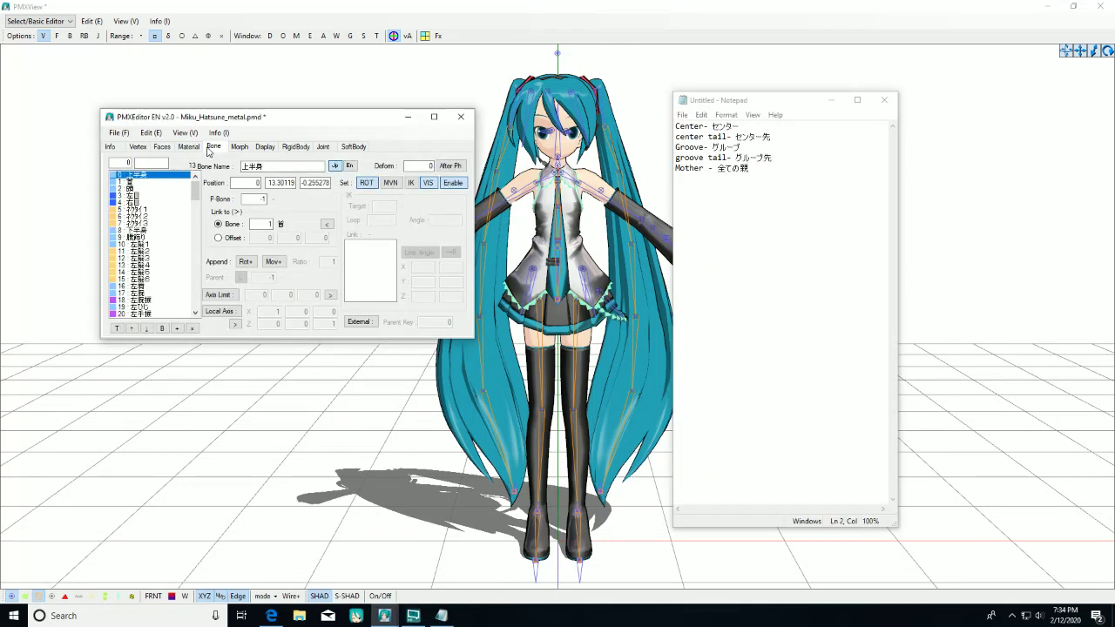
pyautogui.rightClick(167, 178)
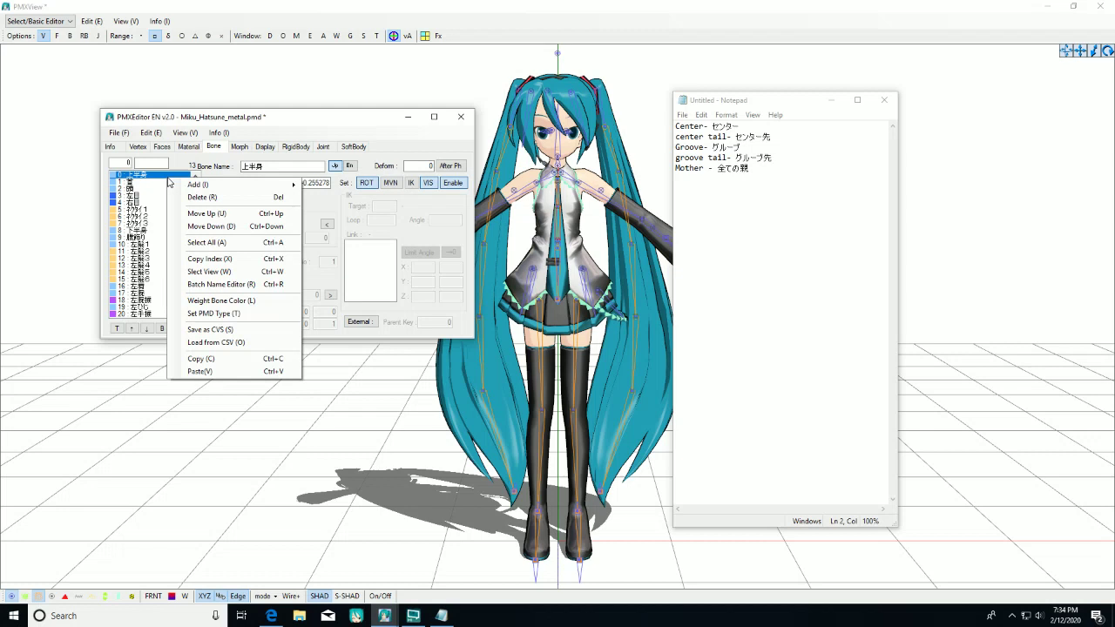
pyautogui.moveTo(211, 192)
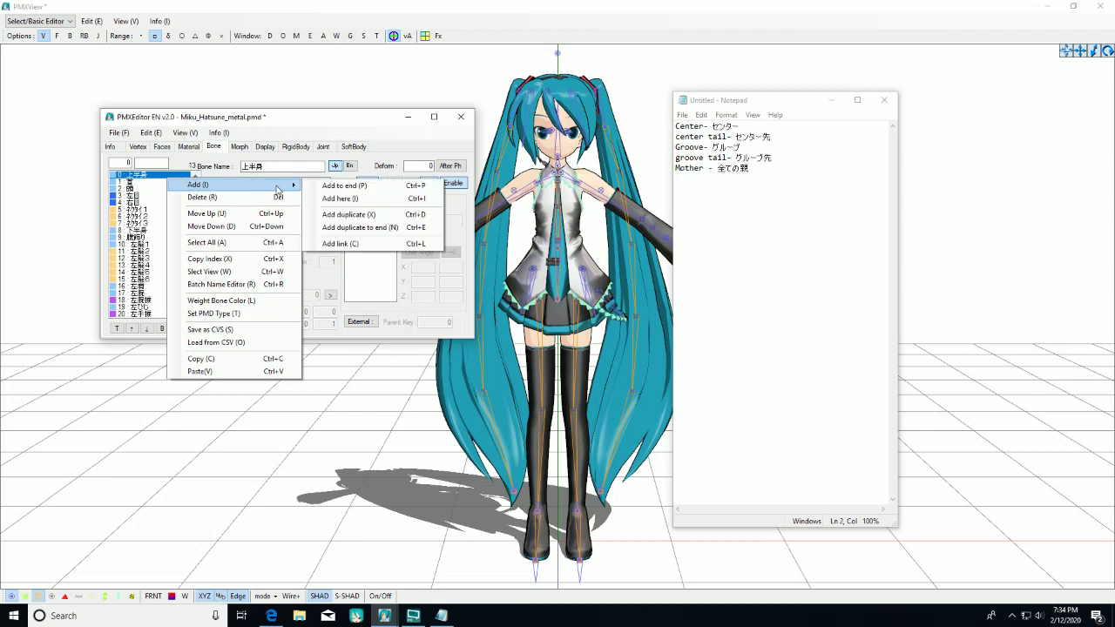
pyautogui.click(330, 199)
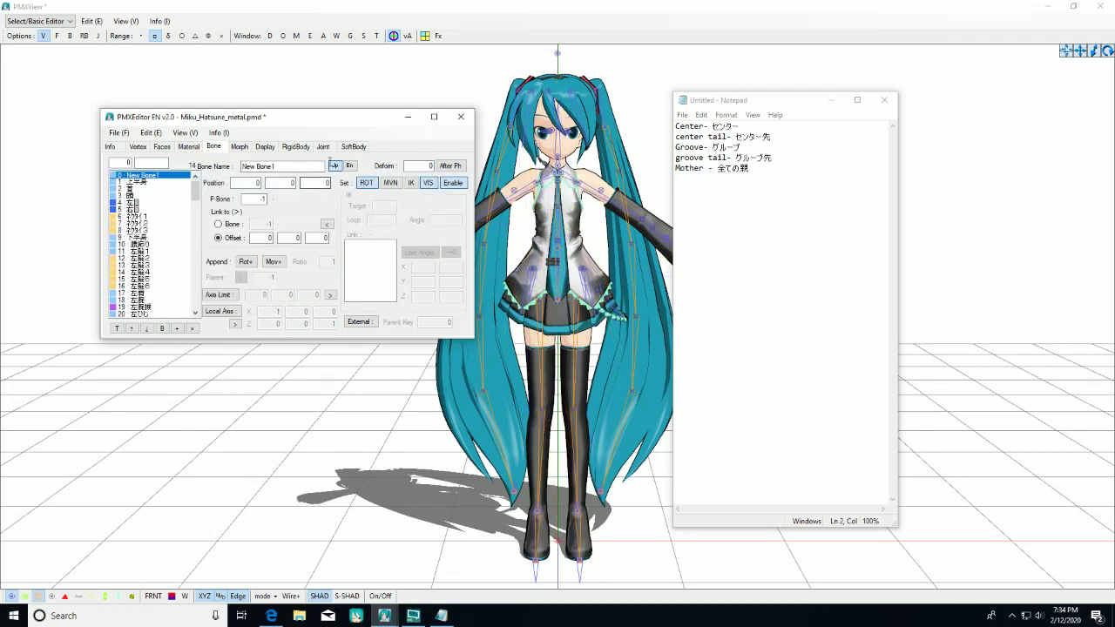
# Rename the new bone to センター, copied from the Notepad list, and enable MVN
pyautogui.click(746, 126)
pyautogui.moveTo(745, 126); pyautogui.dragTo(709, 127)
pyautogui.rightClick(709, 127)
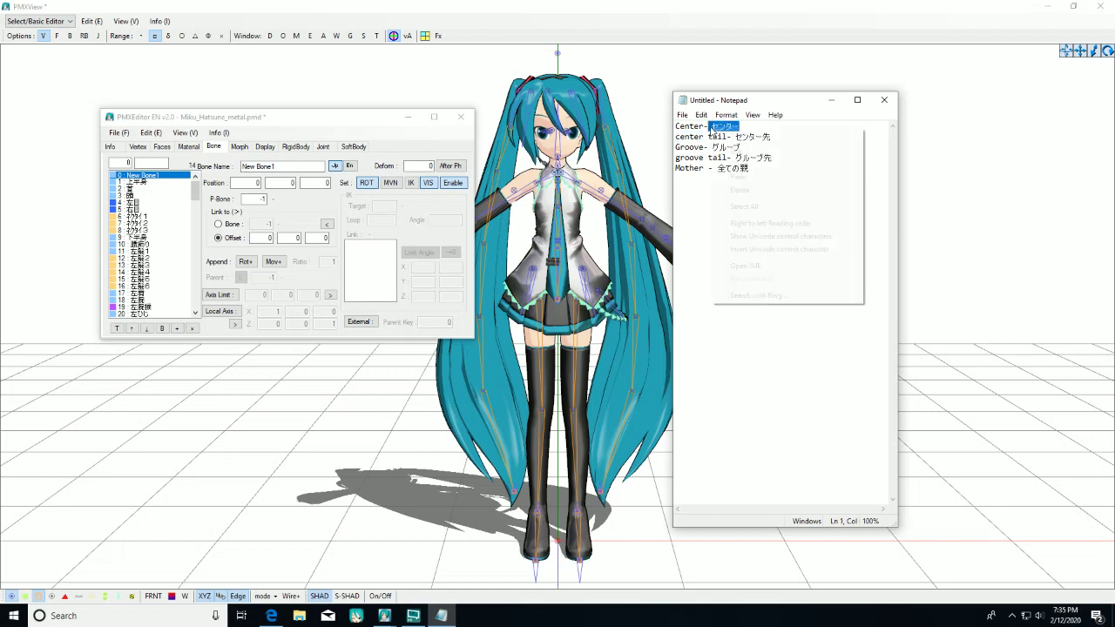
pyautogui.click(732, 163)
pyautogui.click(298, 163)
pyautogui.moveTo(298, 164); pyautogui.dragTo(232, 167)
pyautogui.hotkey('ctrl', 'v')
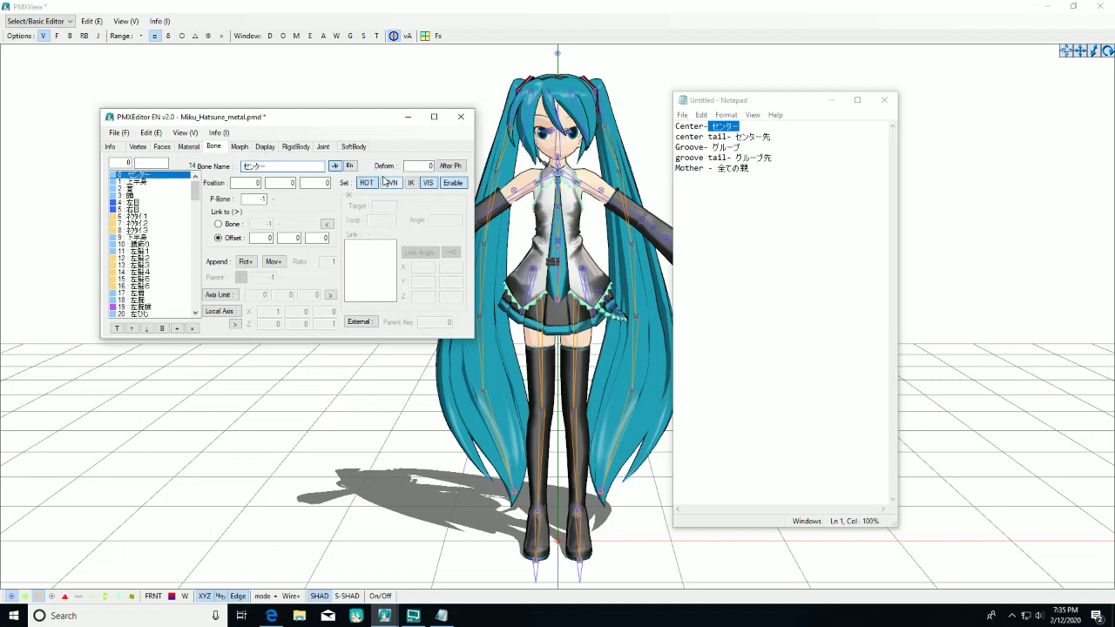
pyautogui.click(389, 185)
pyautogui.click(1053, 126)
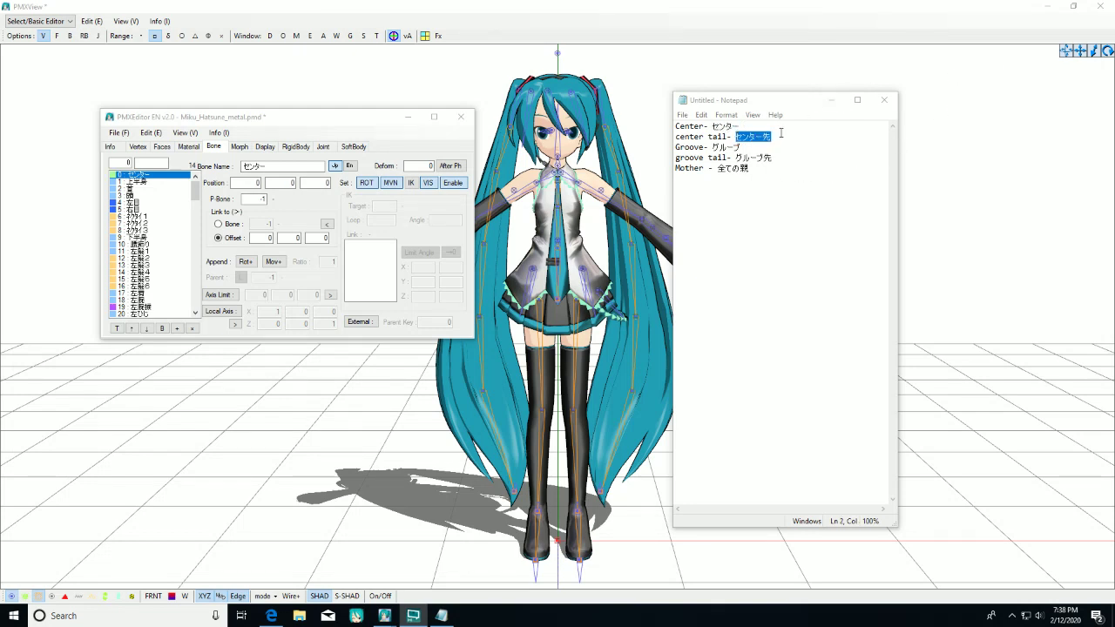
# Copy センター先 from the Notepad list and insert a new bone above センター
pyautogui.moveTo(782, 133); pyautogui.dragTo(737, 137)
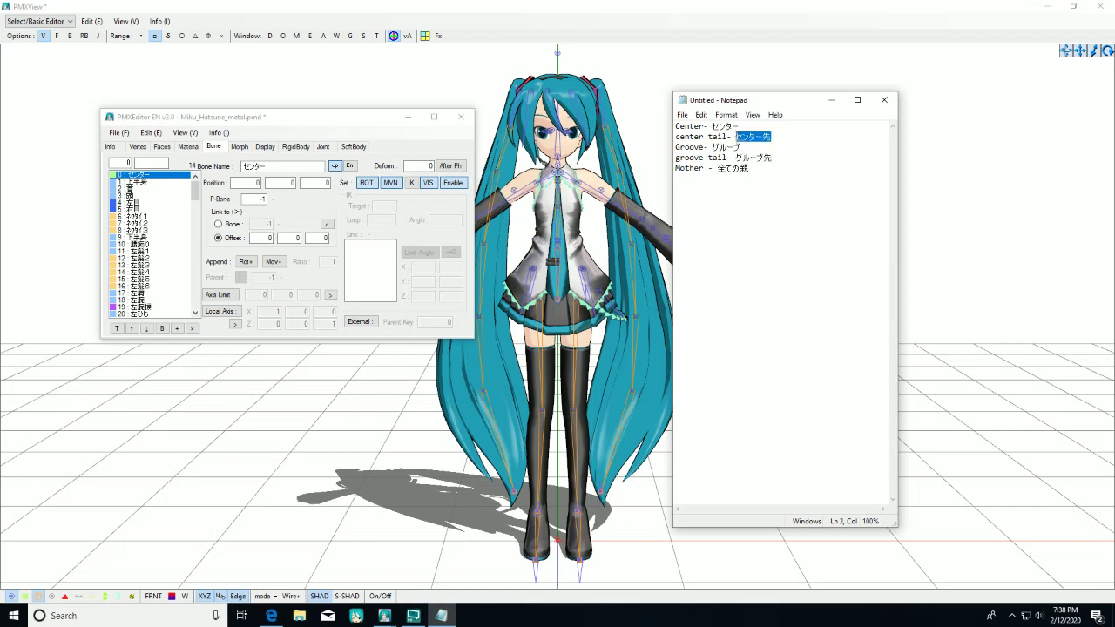
pyautogui.rightClick(737, 137)
pyautogui.click(764, 179)
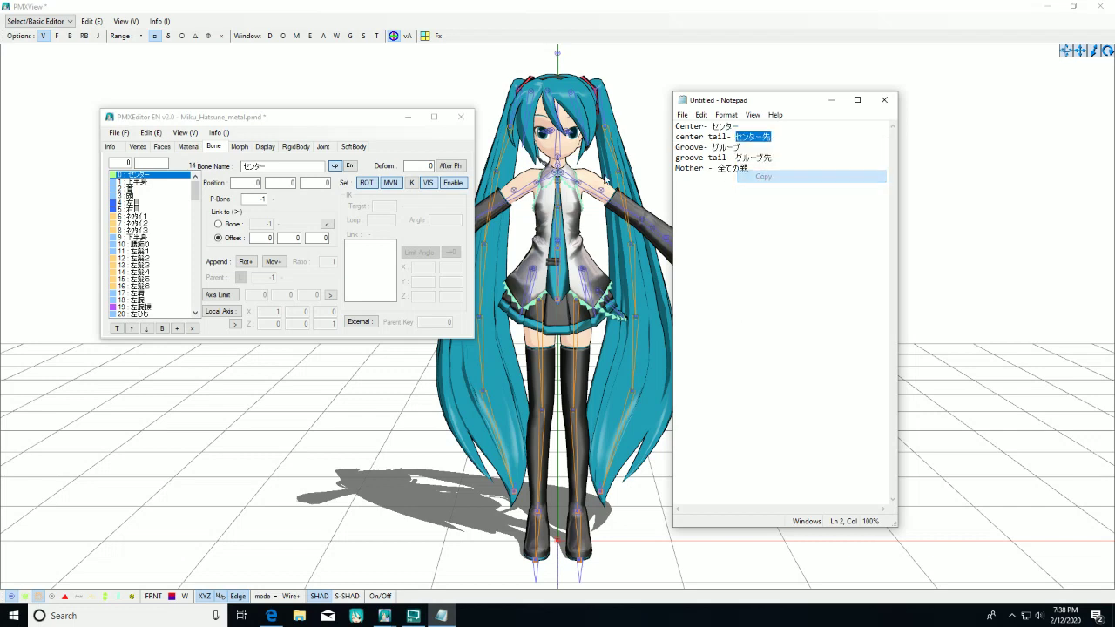
pyautogui.click(137, 174)
pyautogui.rightClick(140, 175)
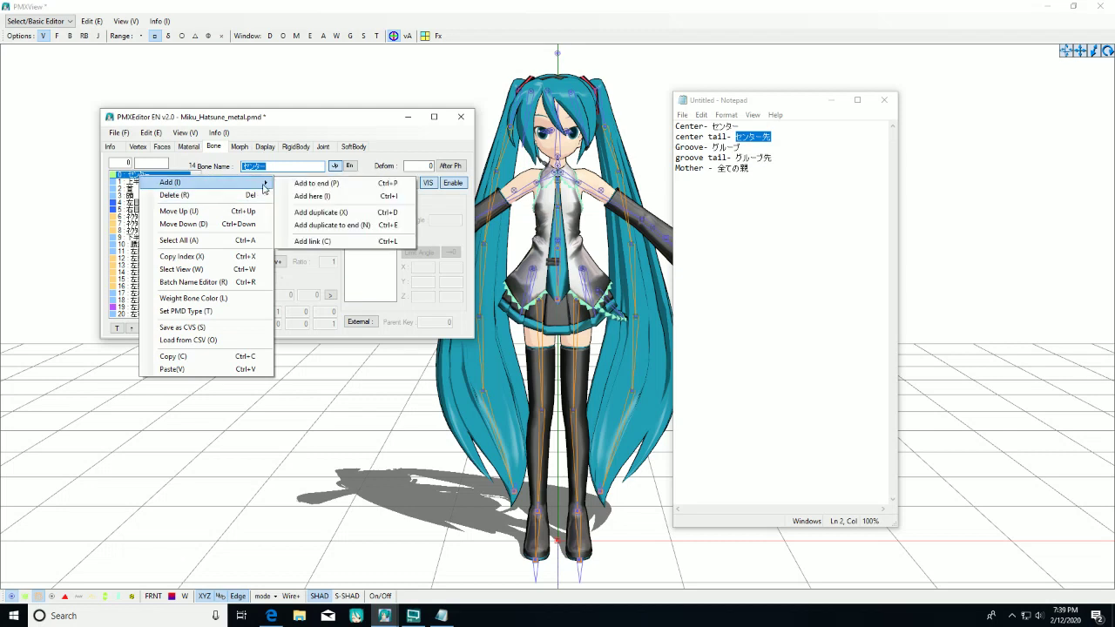
pyautogui.click(288, 195)
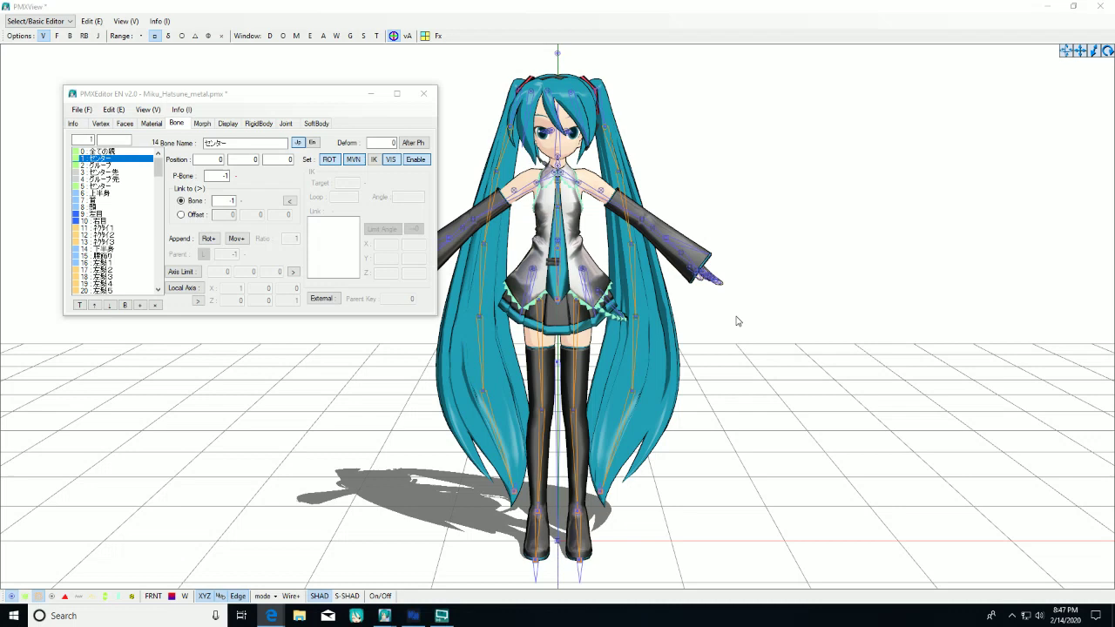
# Set センター's Link to Bone to 1 and センター先's parent bone to 0 (全ての親)
pyautogui.click(122, 174)
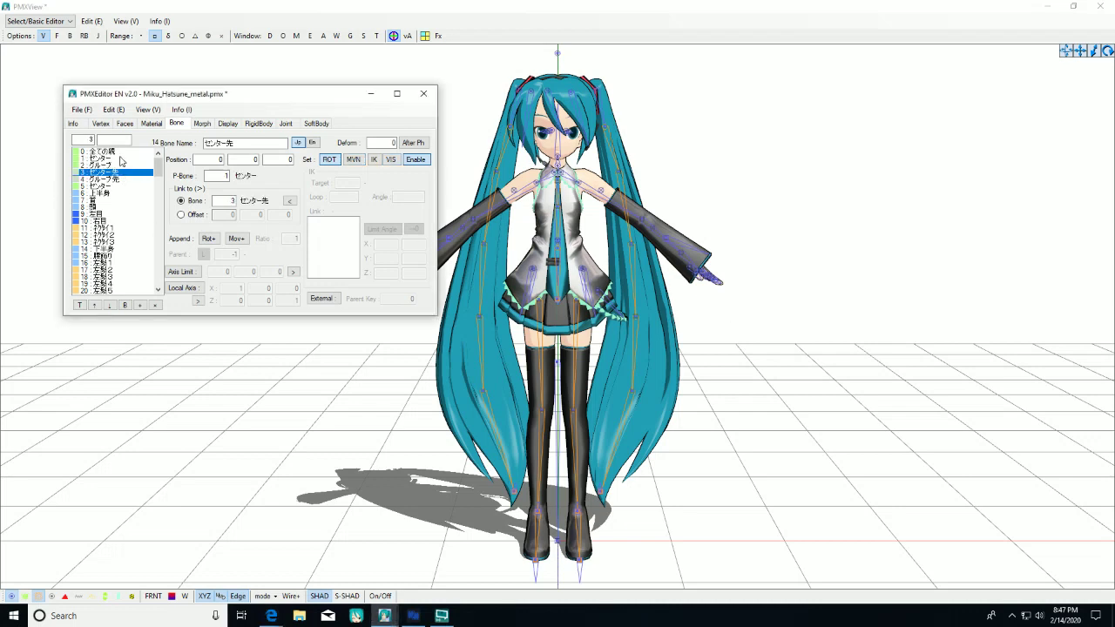
pyautogui.click(119, 159)
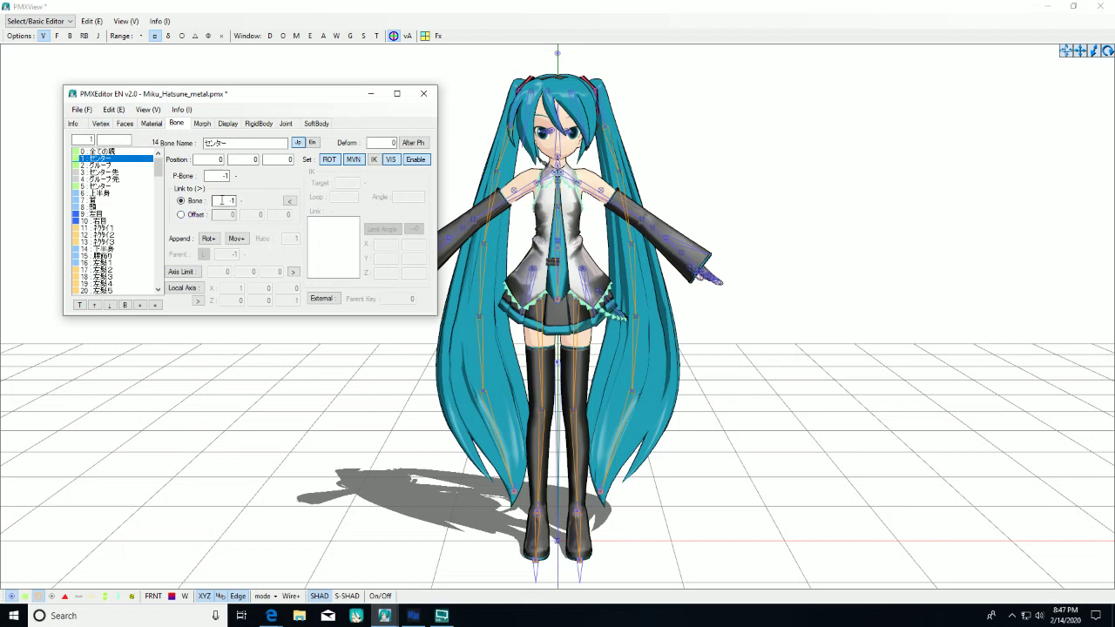
pyautogui.write('1')
pyautogui.click(122, 173)
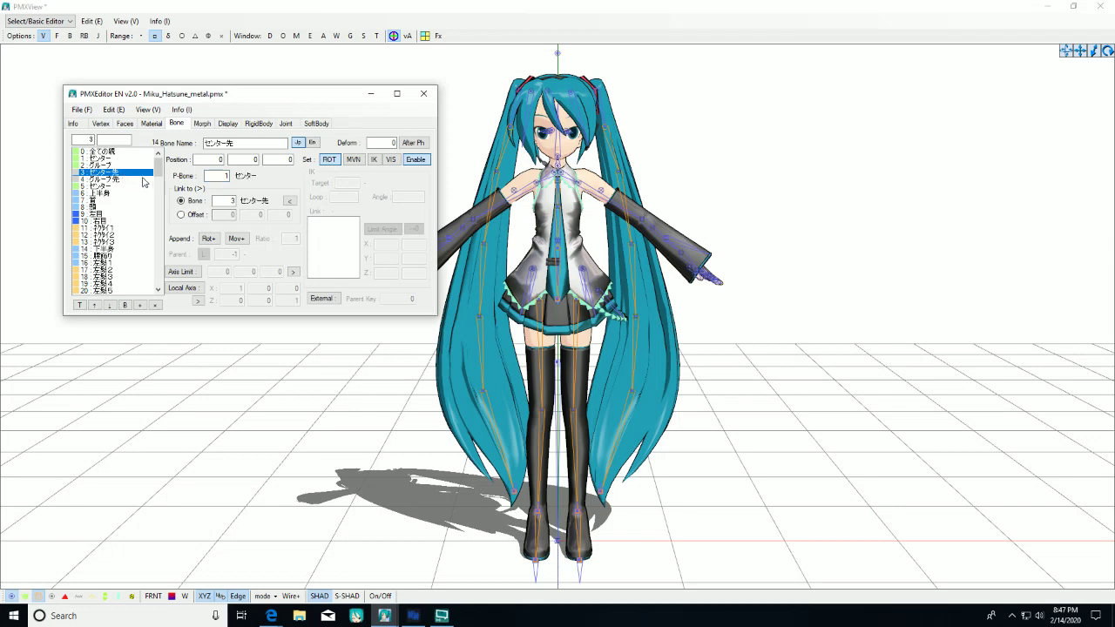
pyautogui.doubleClick(218, 177)
pyautogui.write('0')
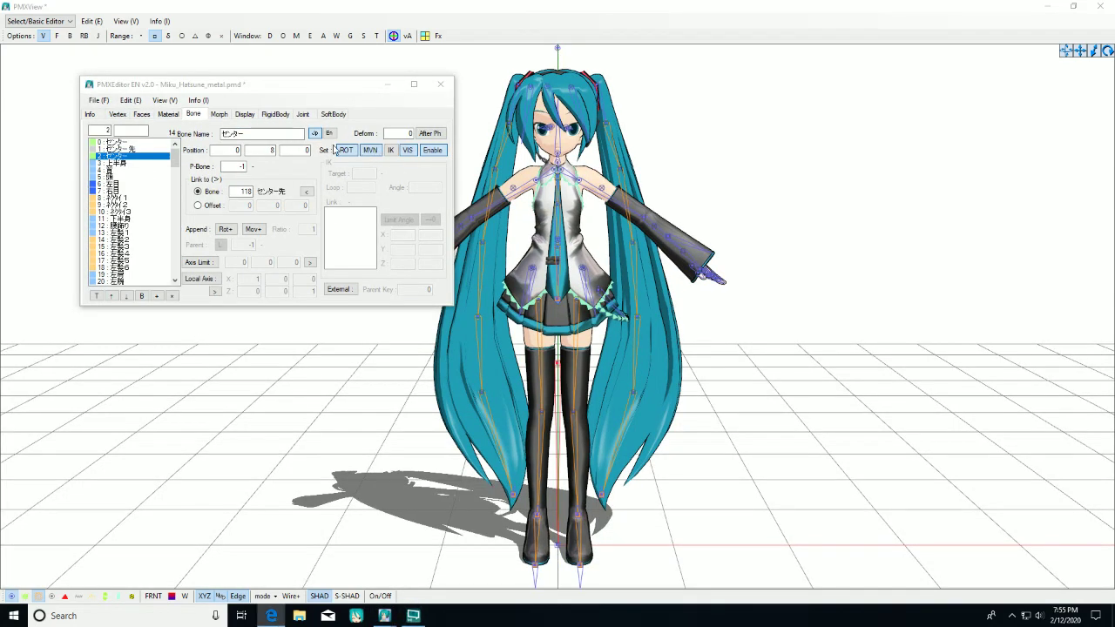
# Insert a new bone at index 2 and paste グルーブ over its New Bone1 name
pyautogui.rightClick(137, 156)
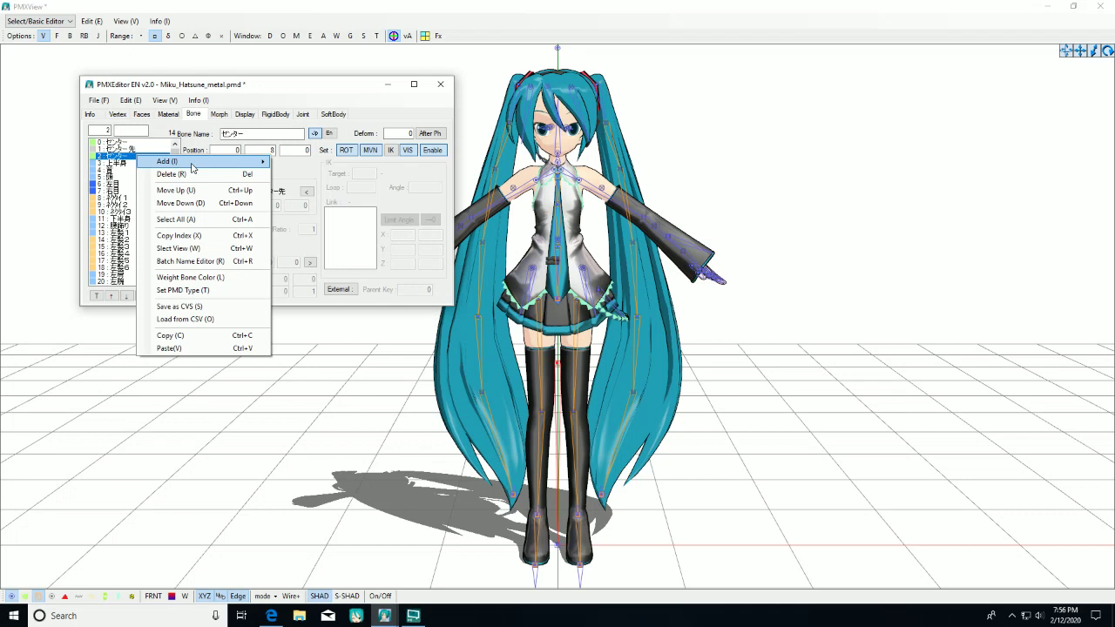
pyautogui.moveTo(192, 165)
pyautogui.click(299, 176)
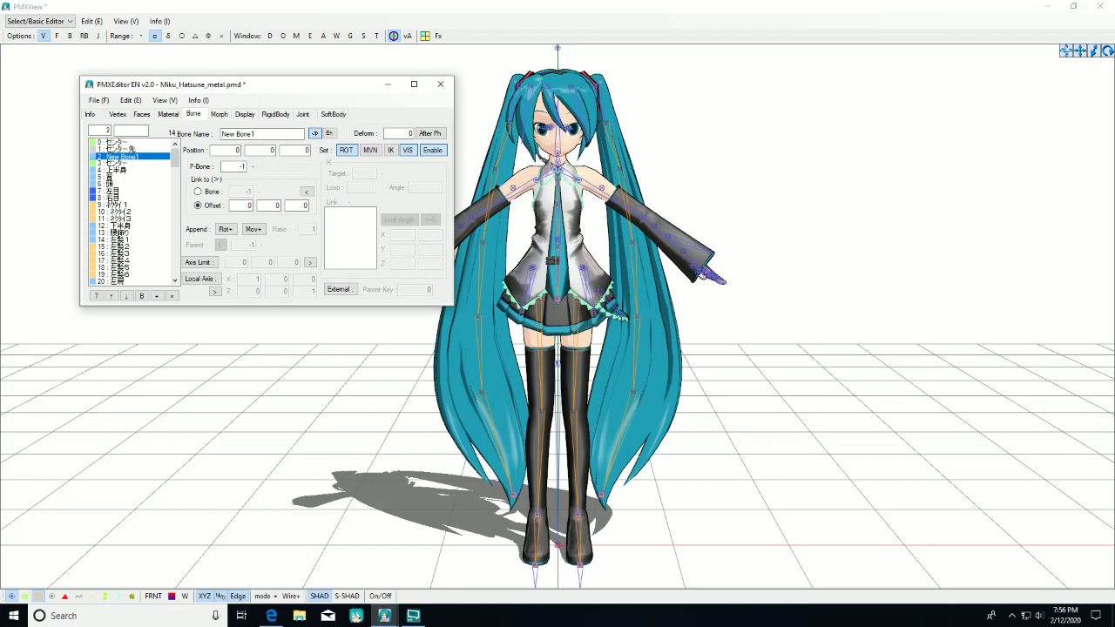
pyautogui.hotkey('alt', 'Tab')
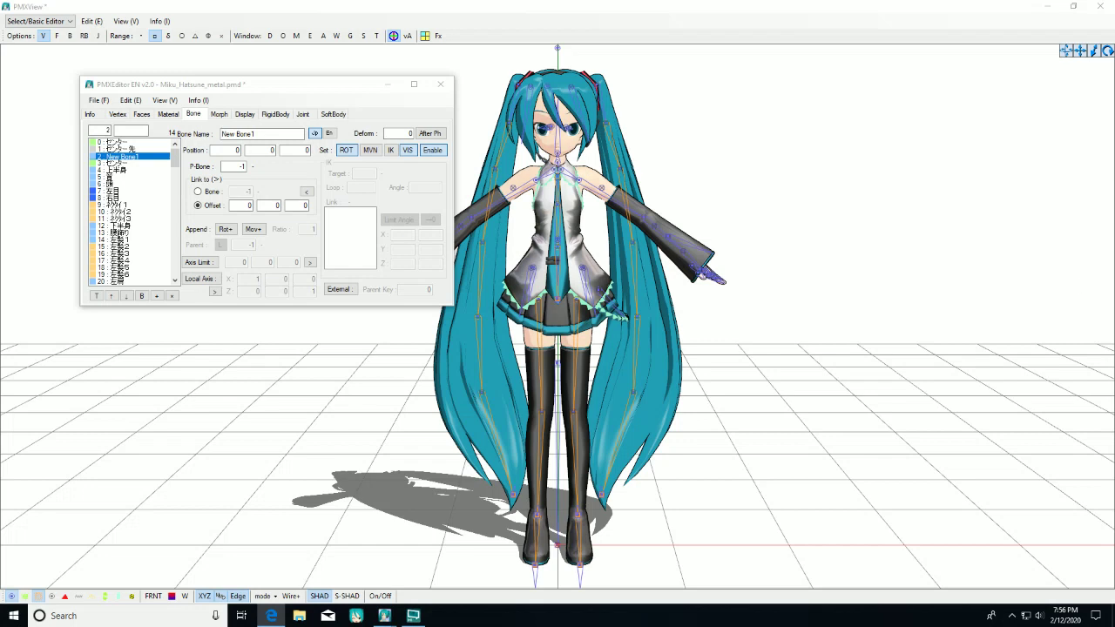
pyautogui.click(256, 135)
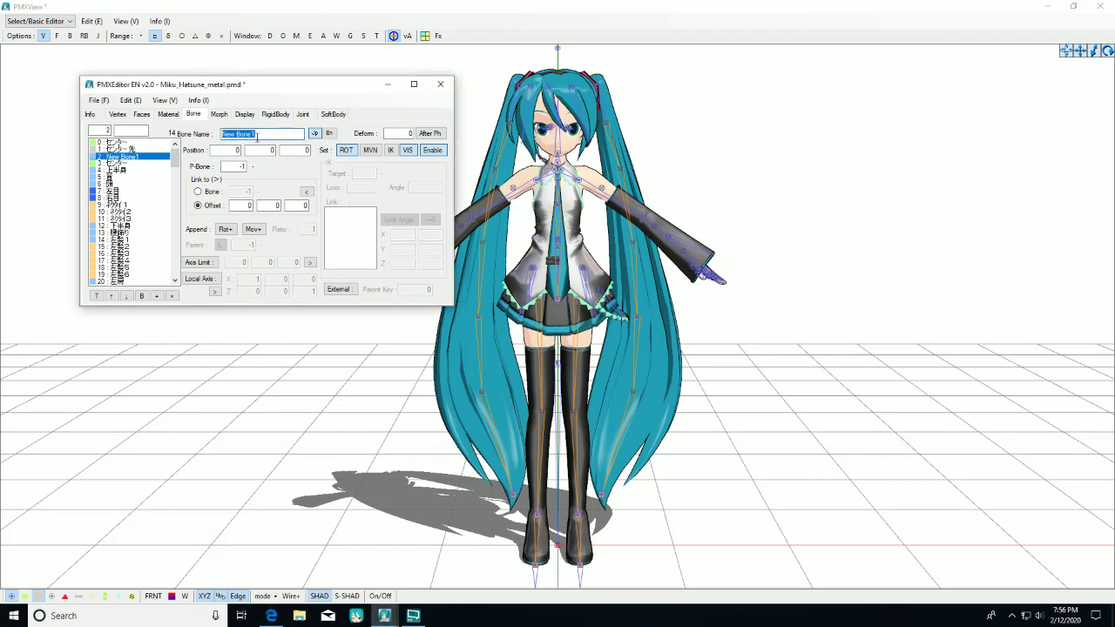
pyautogui.rightClick(256, 135)
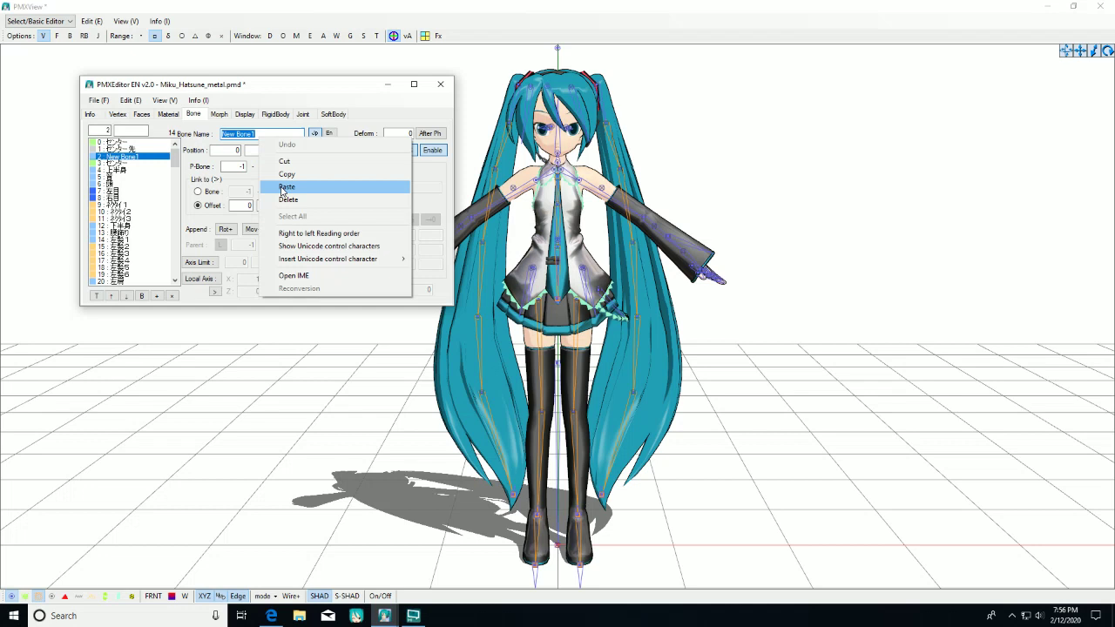
pyautogui.click(285, 187)
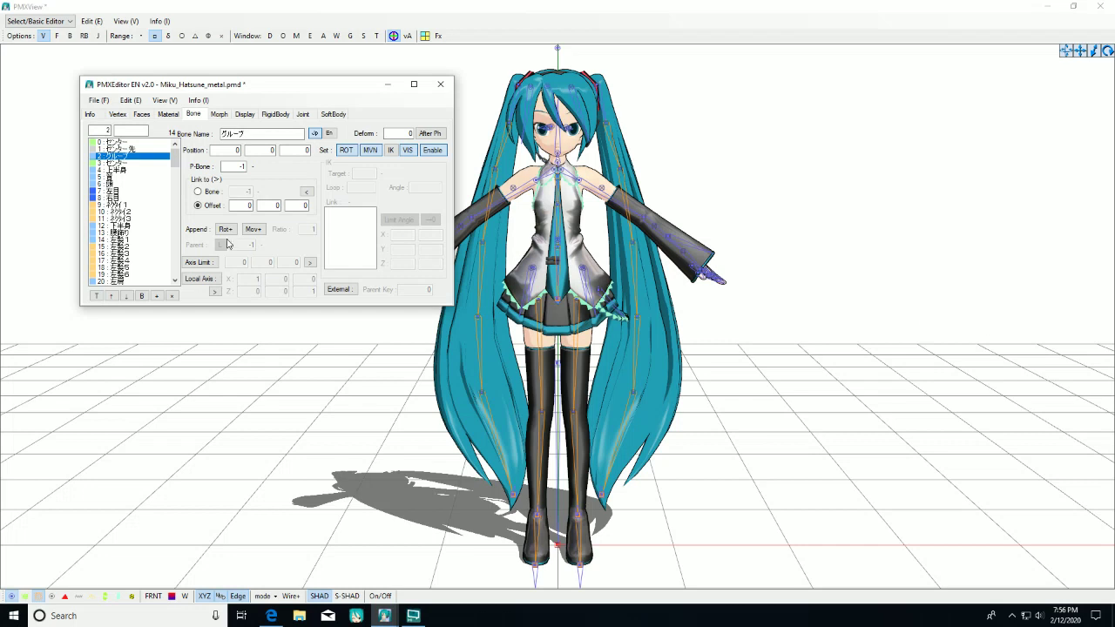
# Add another bone and replace New Bone1 with the pasted name グルーブ先
pyautogui.rightClick(144, 161)
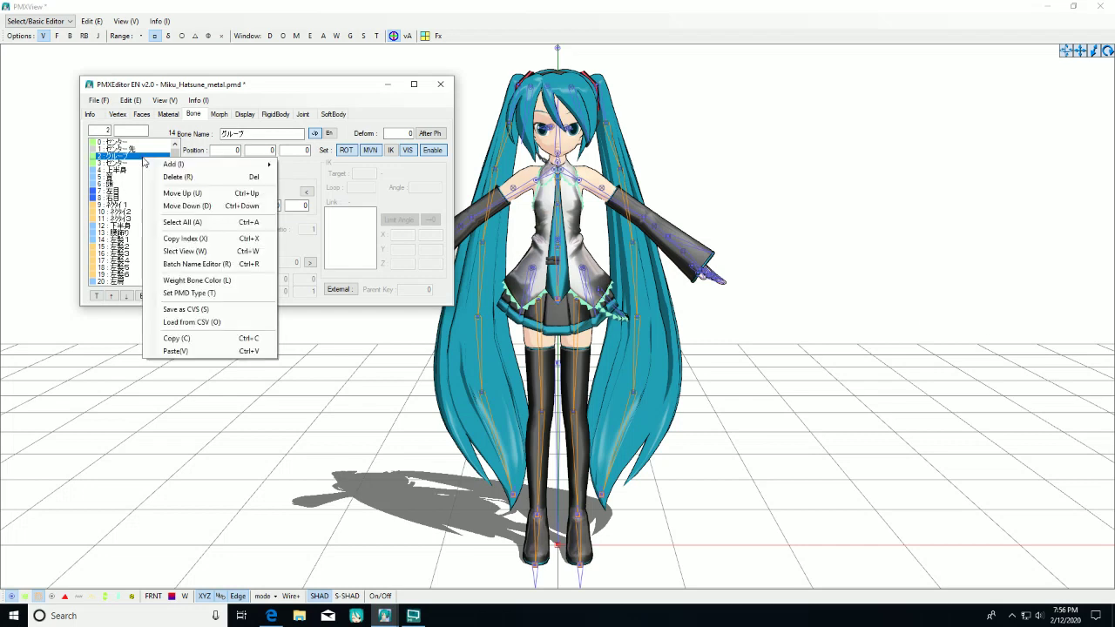
pyautogui.moveTo(220, 166)
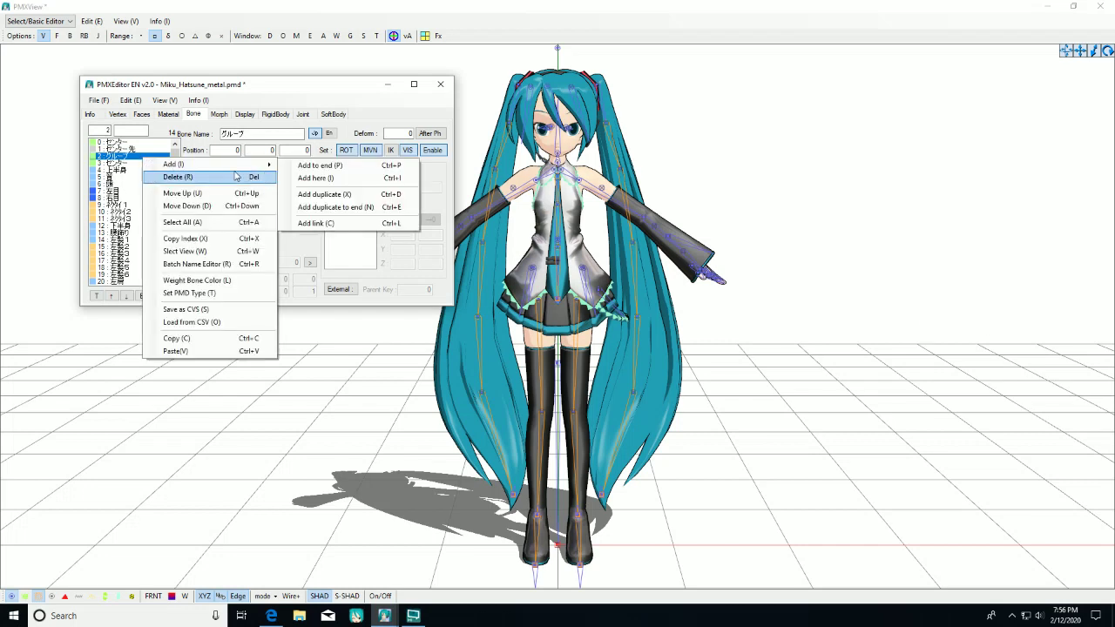
pyautogui.click(305, 177)
pyautogui.moveTo(282, 133); pyautogui.dragTo(221, 133)
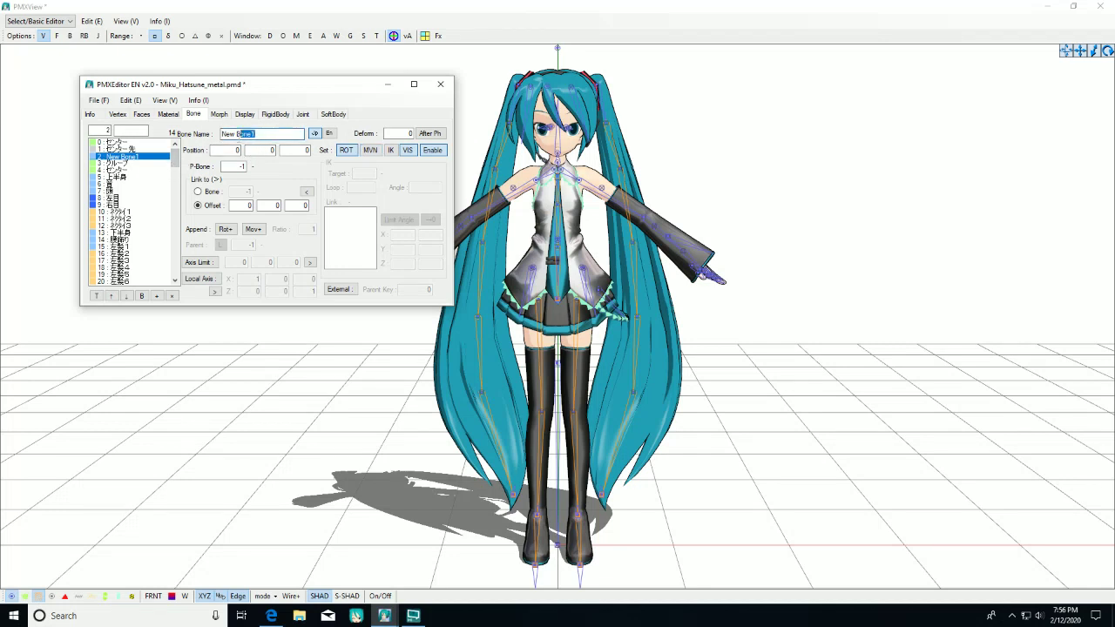
pyautogui.press('BackSpace')
pyautogui.press('super+1')
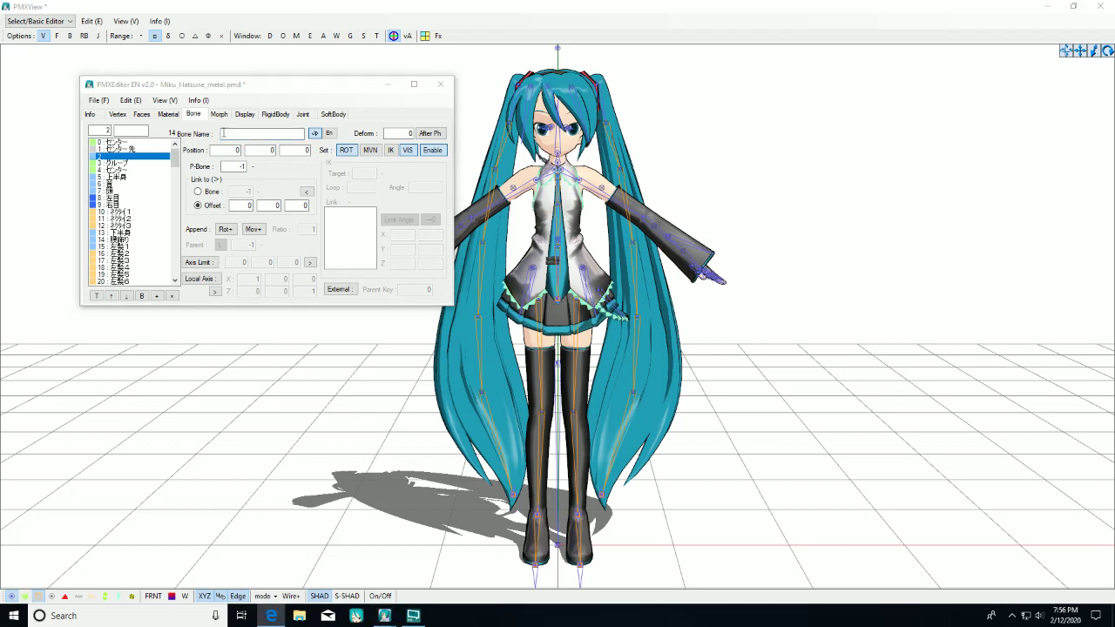
pyautogui.click(223, 132)
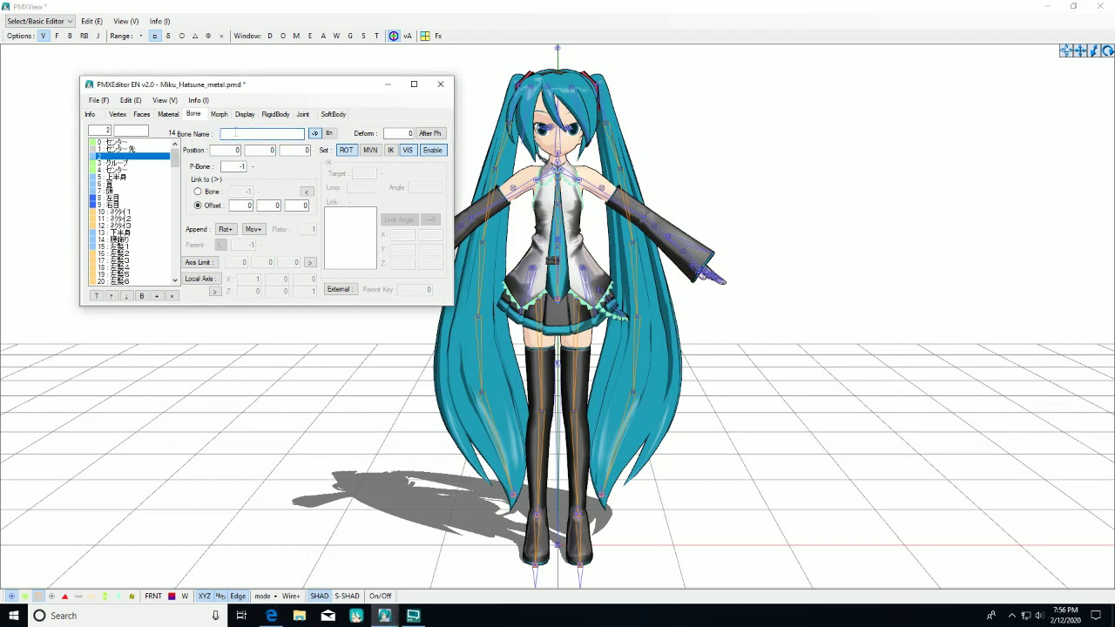
pyautogui.rightClick(235, 132)
pyautogui.click(266, 180)
# Move グルーブ先 to index 3 right after グルーブ and toggle VIS
pyautogui.rightClick(119, 158)
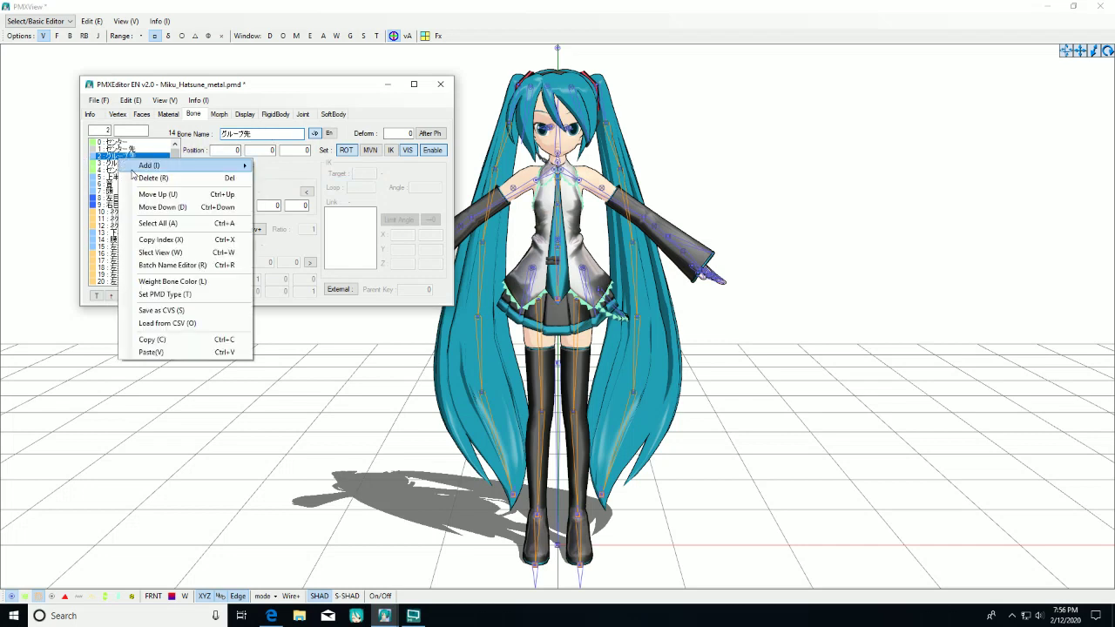
pyautogui.click(161, 195)
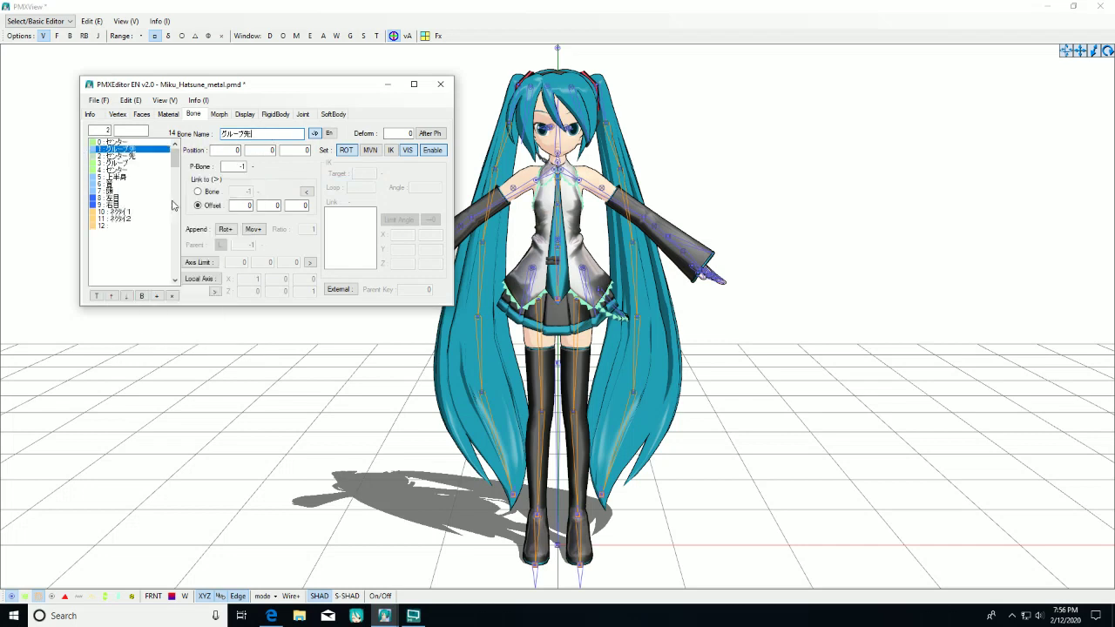
pyautogui.rightClick(149, 152)
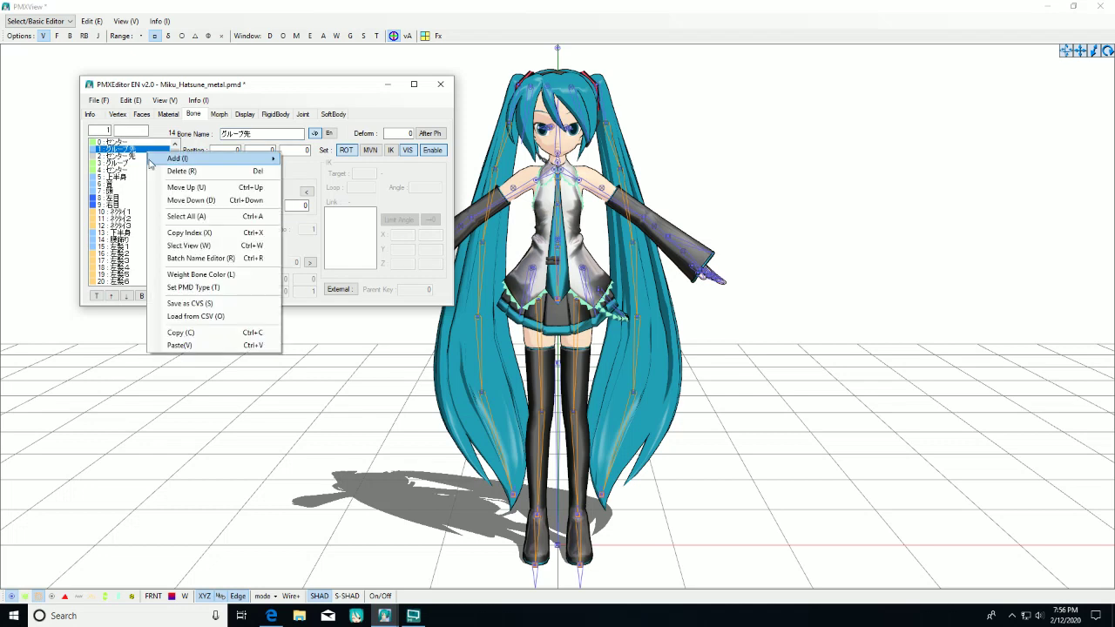
pyautogui.click(176, 200)
pyautogui.rightClick(147, 156)
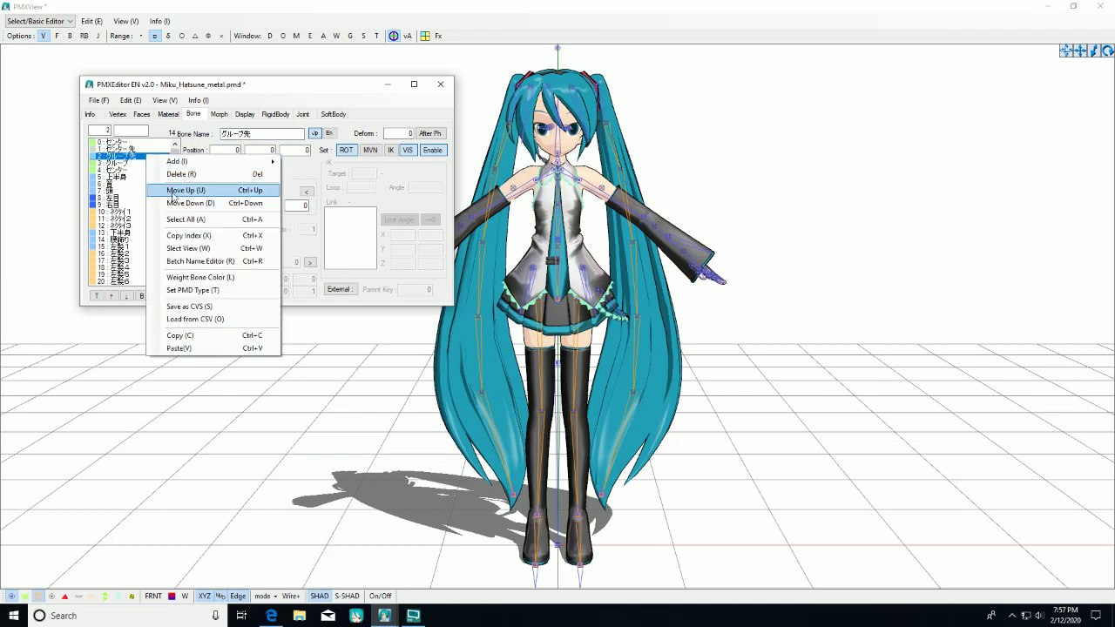
pyautogui.click(179, 202)
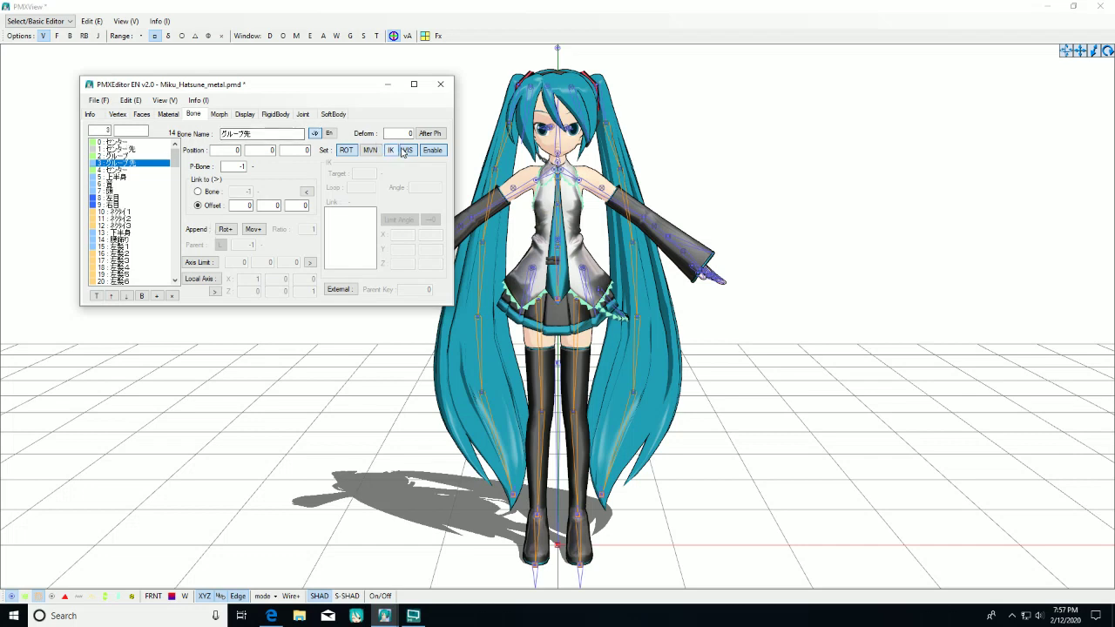
pyautogui.click(407, 150)
# Give グルーブ parent bone 0 with Link to Bone, and グルーブ先 parent bone 1
pyautogui.hotkey('alt', 'Tab')
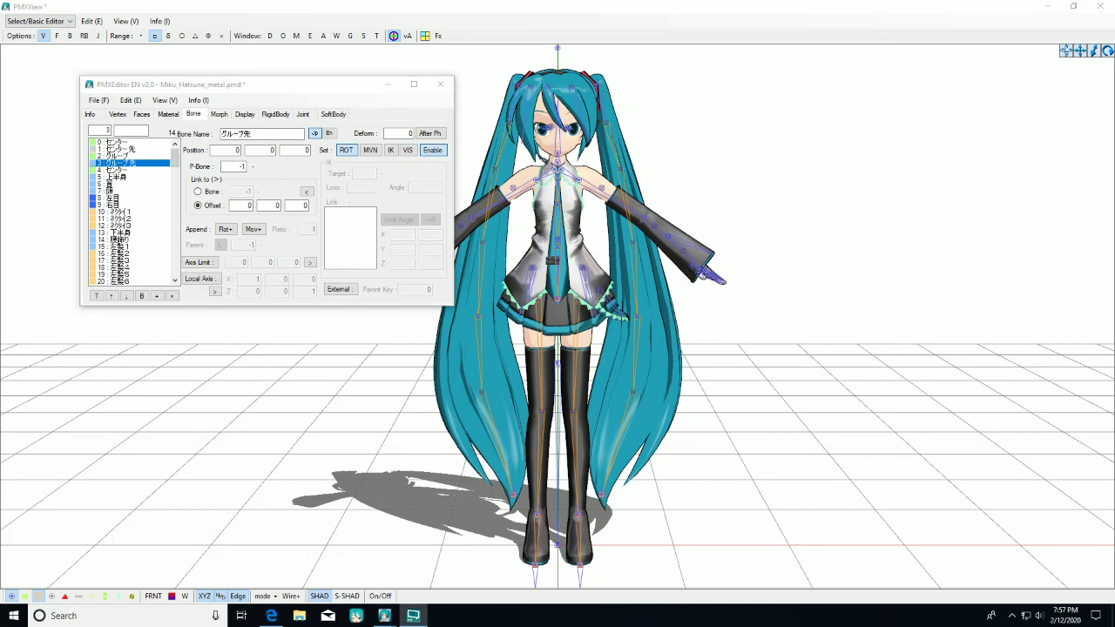
pyautogui.press('super+1')
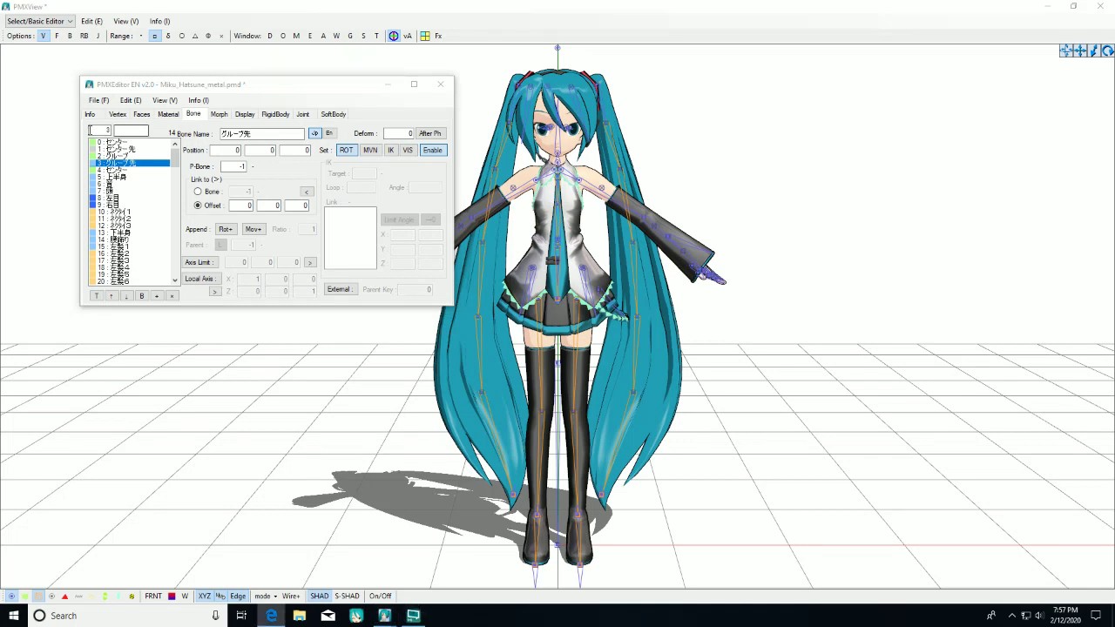
pyautogui.click(119, 157)
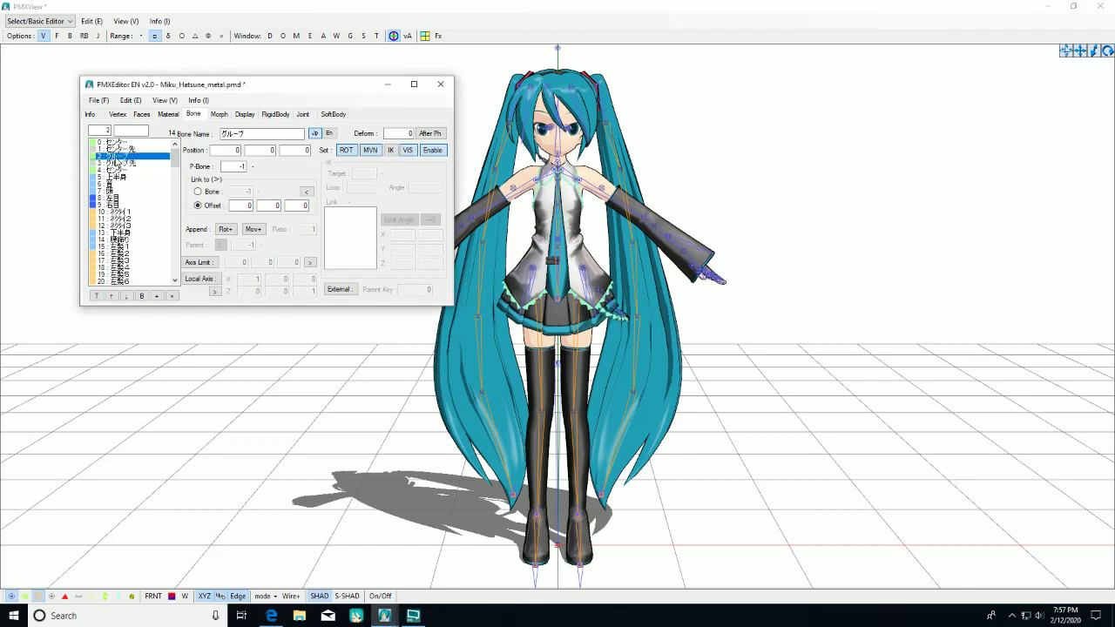
pyautogui.doubleClick(241, 165)
pyautogui.write('0')
pyautogui.click(199, 193)
pyautogui.moveTo(232, 191); pyautogui.dragTo(261, 195)
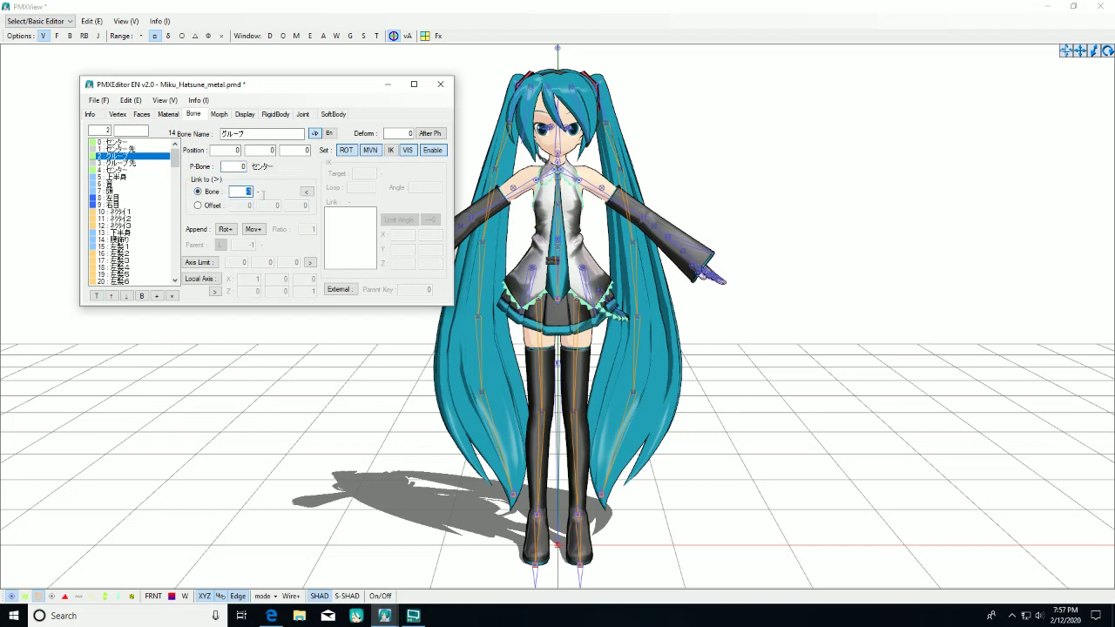
pyautogui.click(133, 164)
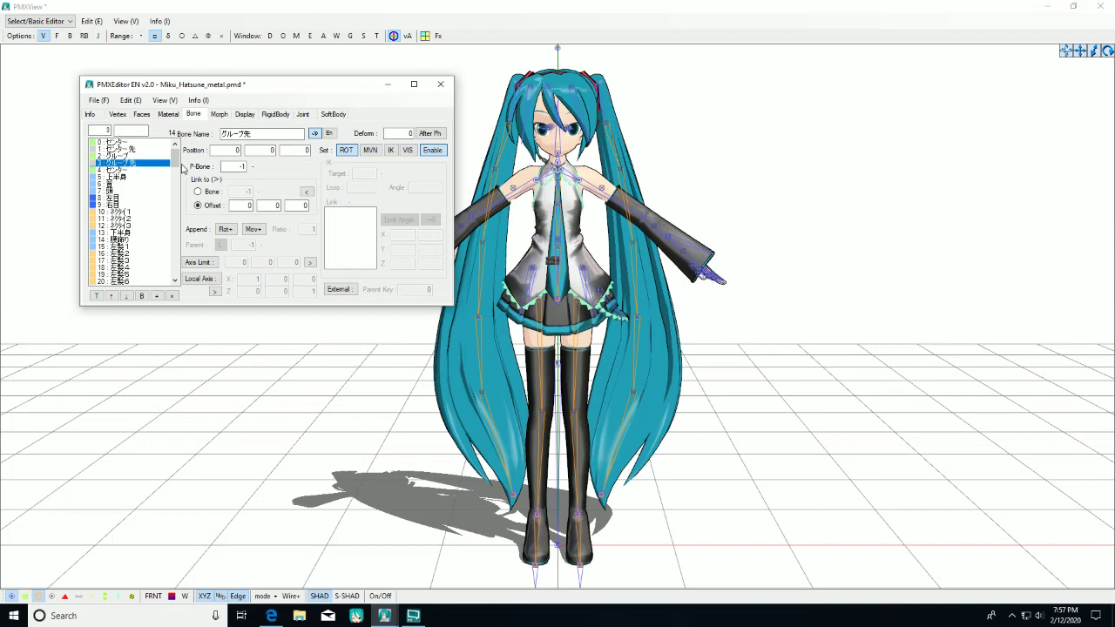
pyautogui.moveTo(221, 168); pyautogui.dragTo(243, 168)
pyautogui.write('1')
# Move センター先 down to index 2, below グルーブ
pyautogui.click(122, 142)
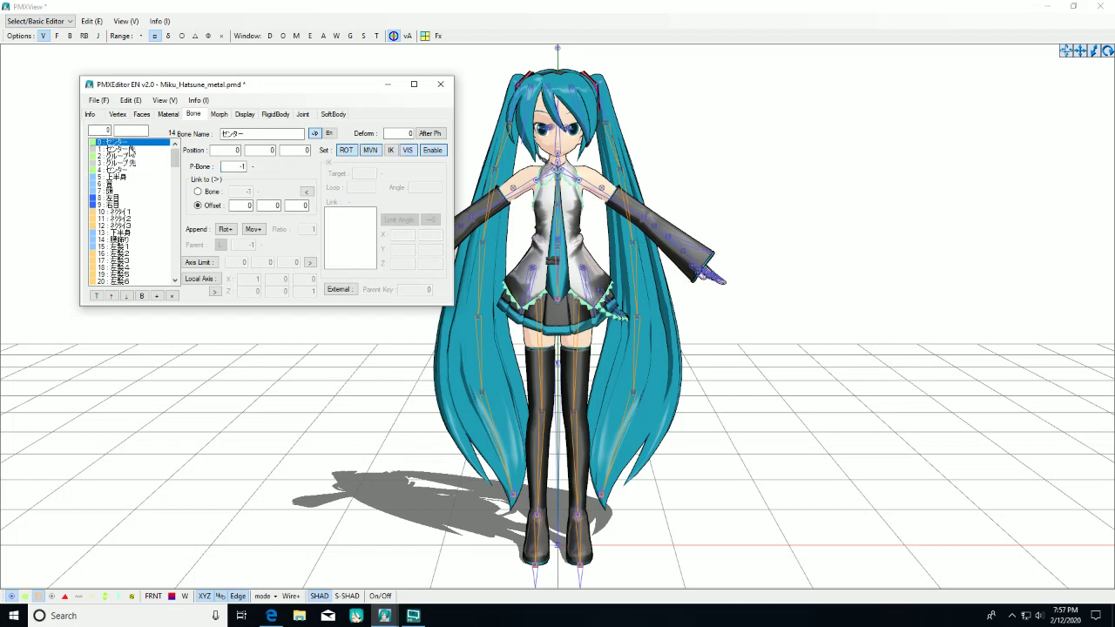
pyautogui.click(129, 150)
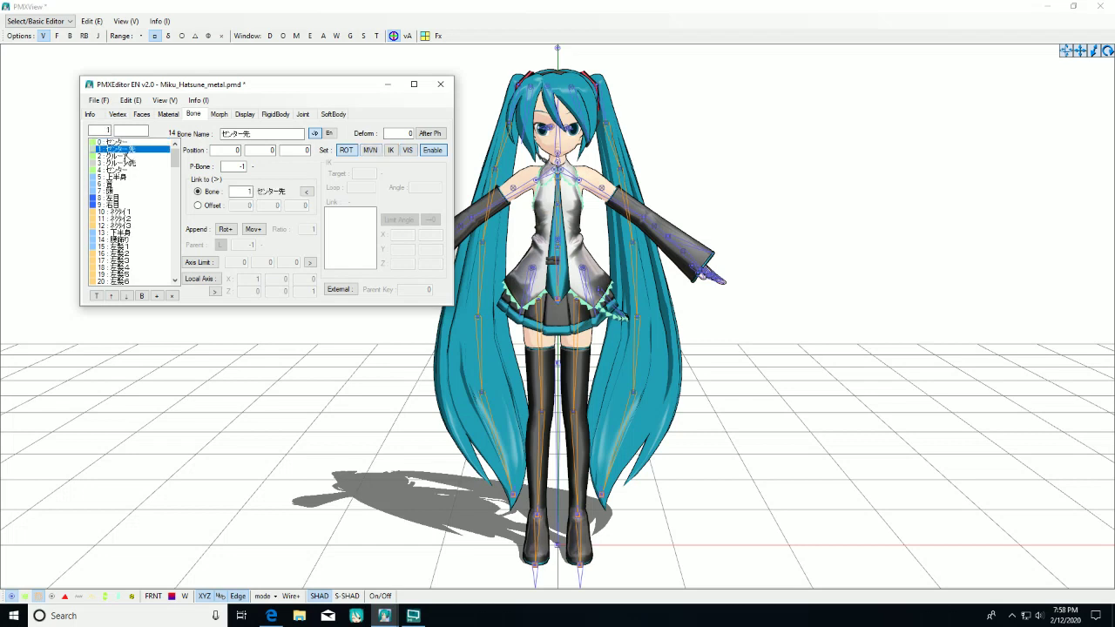
pyautogui.rightClick(129, 150)
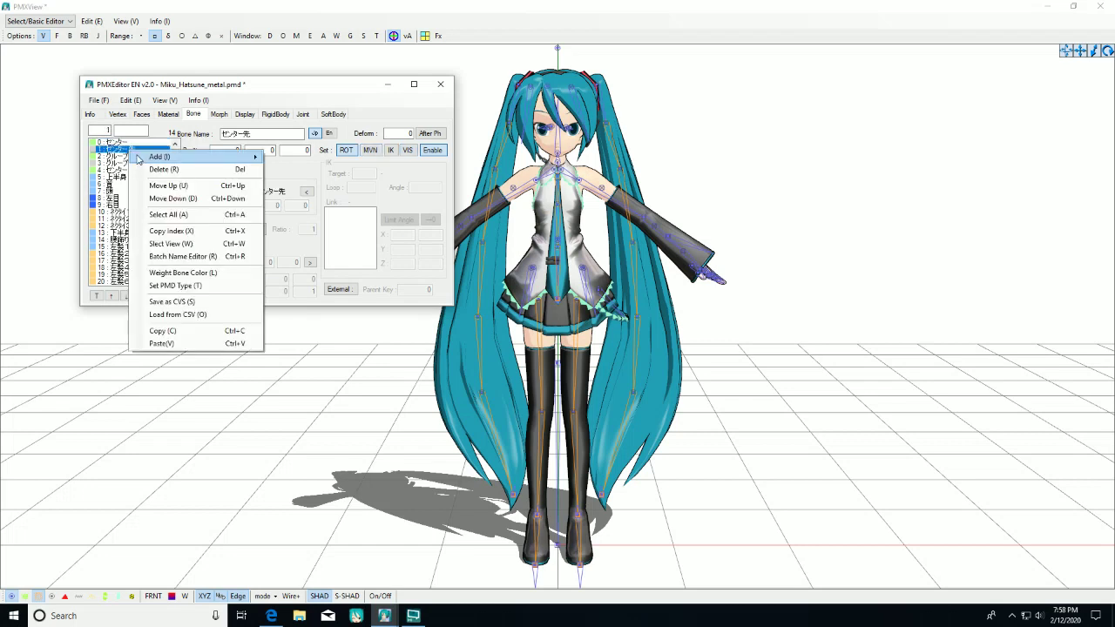
pyautogui.click(178, 200)
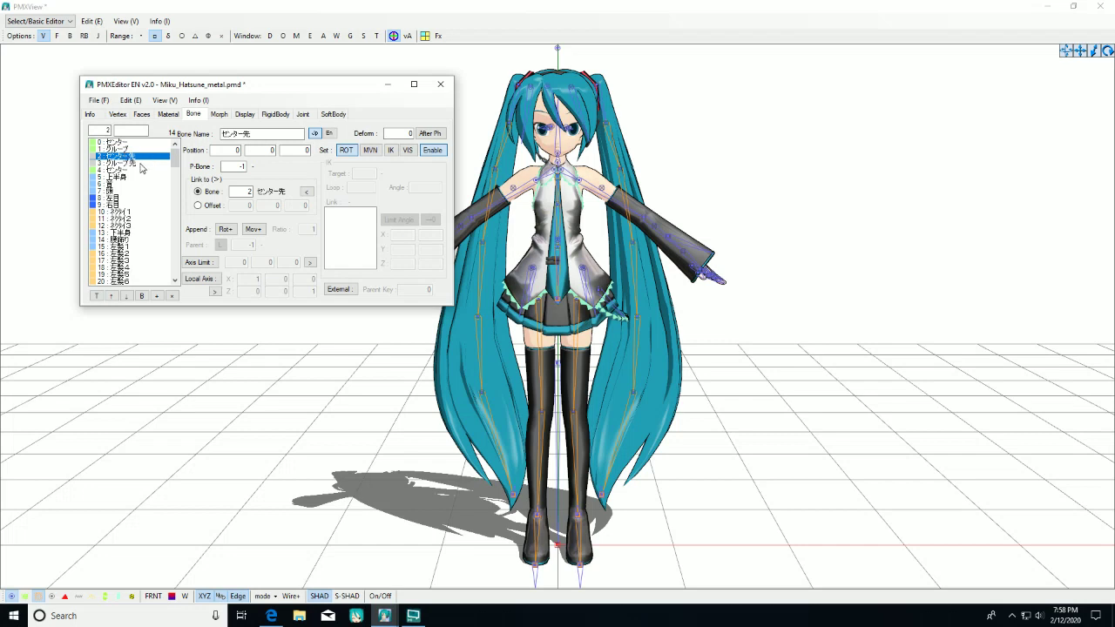
pyautogui.click(141, 163)
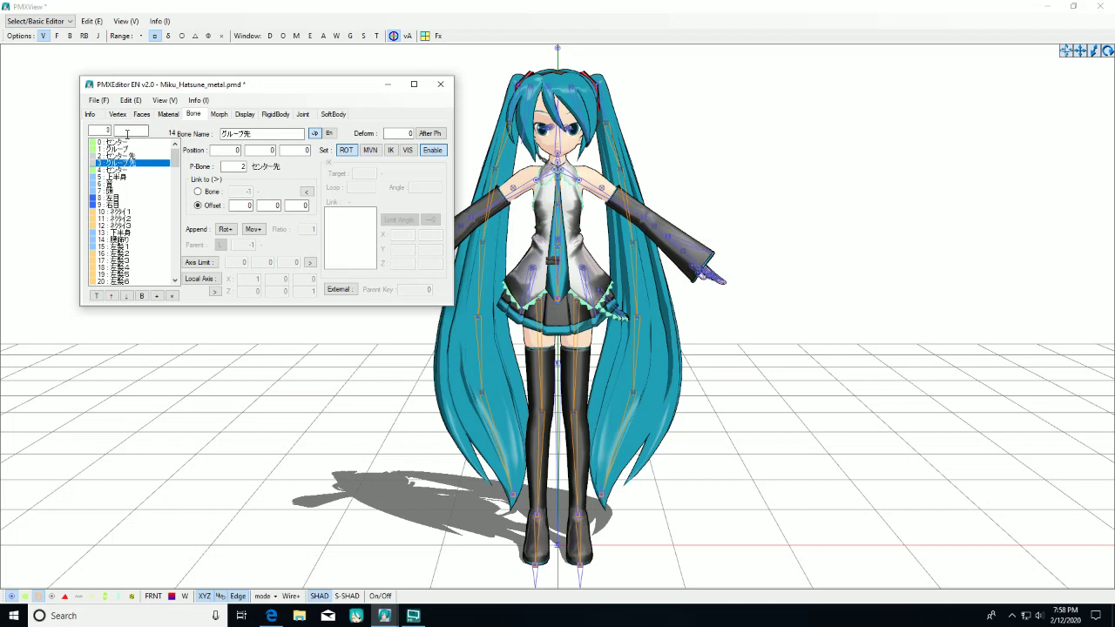
# Select bone 5 上半身 and check its English and Japanese names
pyautogui.click(118, 177)
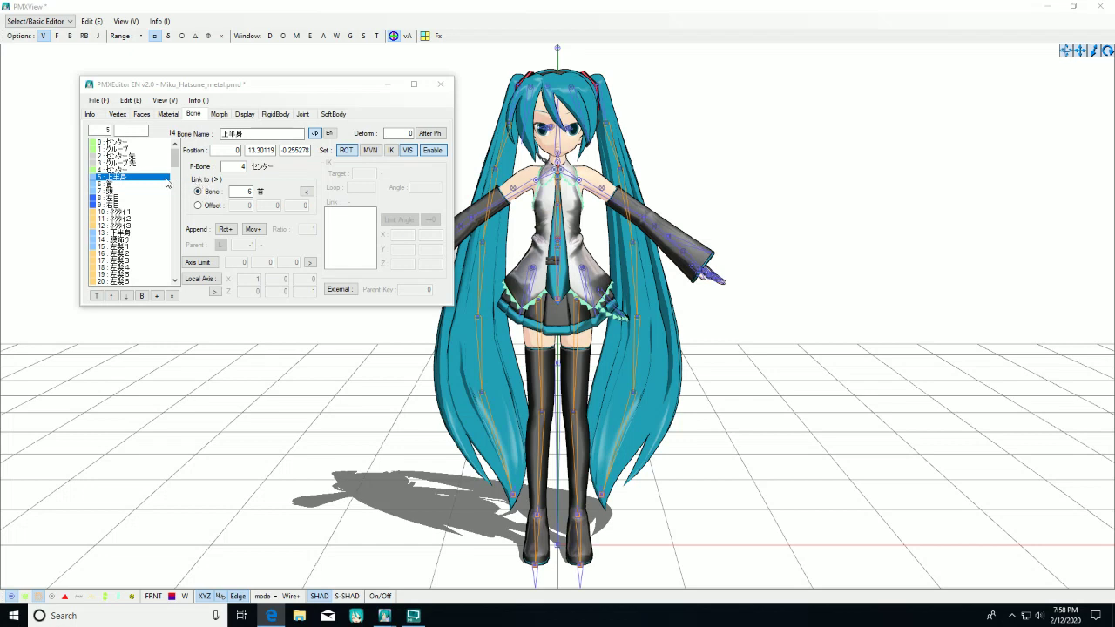
pyautogui.click(315, 134)
pyautogui.click(315, 134)
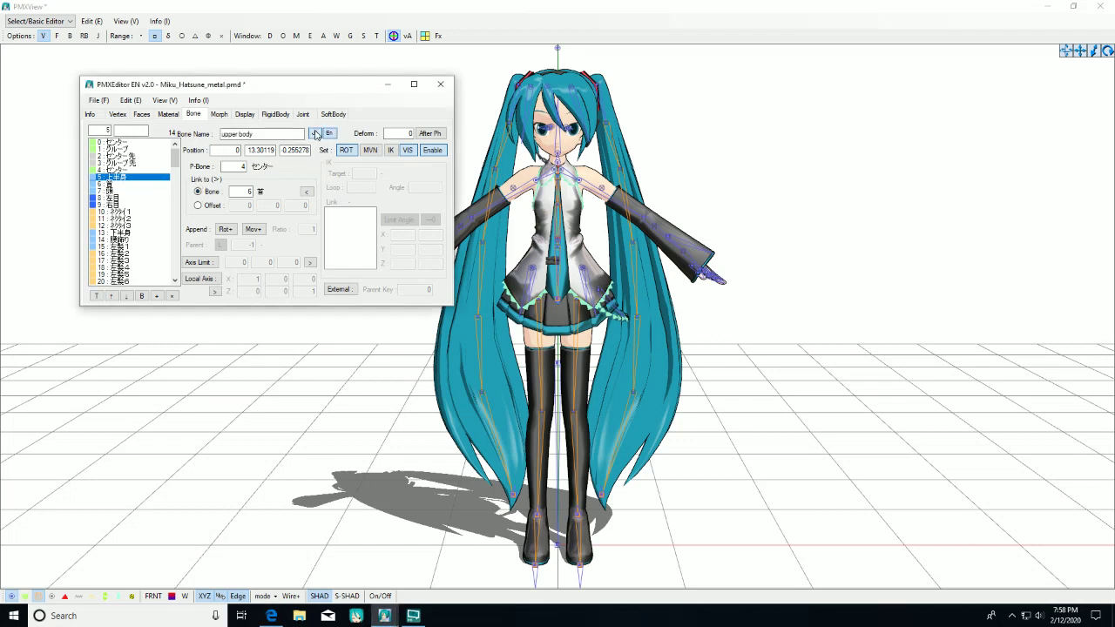
pyautogui.click(315, 133)
pyautogui.click(315, 133)
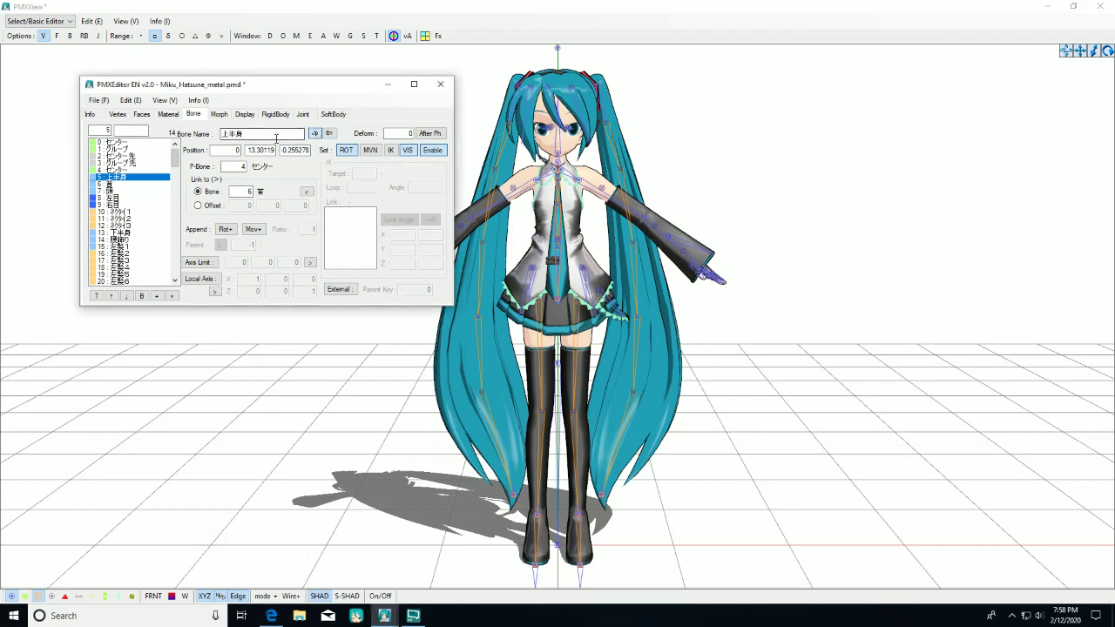
pyautogui.click(316, 133)
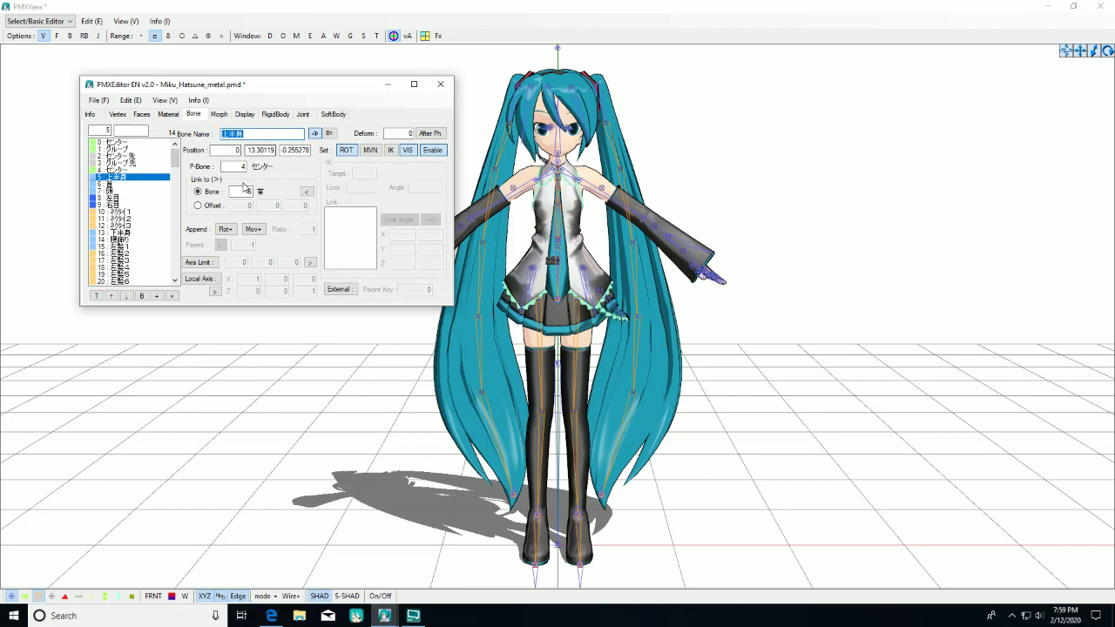
# Set 上半身's parent bone to 1 (グルーブ), then check the 首 bone's names
pyautogui.click(243, 166)
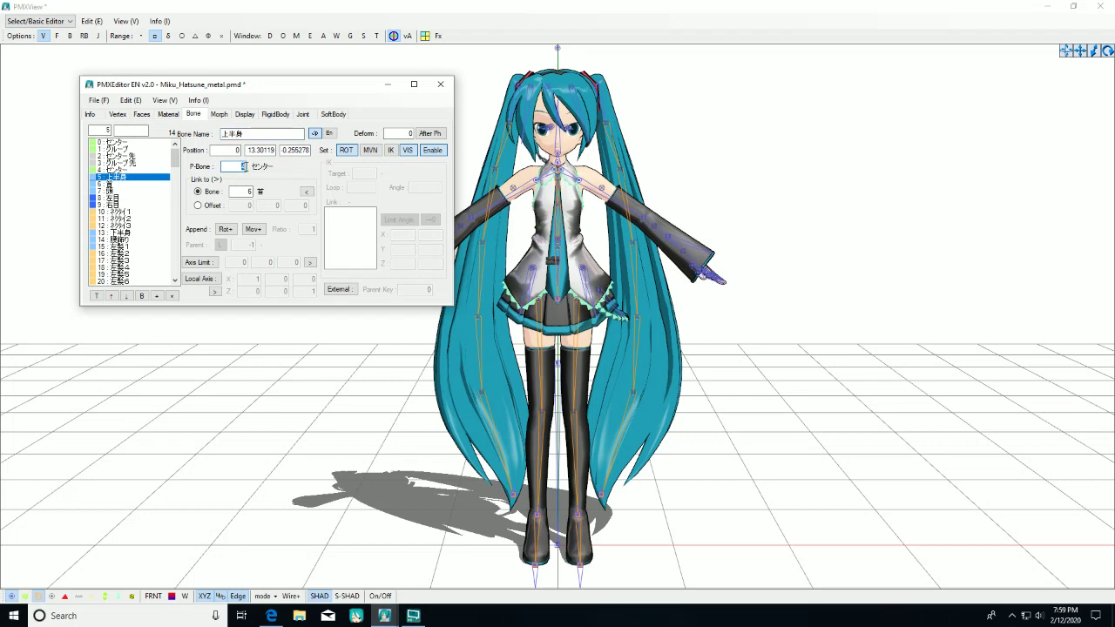
pyautogui.write('1')
pyautogui.click(138, 184)
pyautogui.click(315, 133)
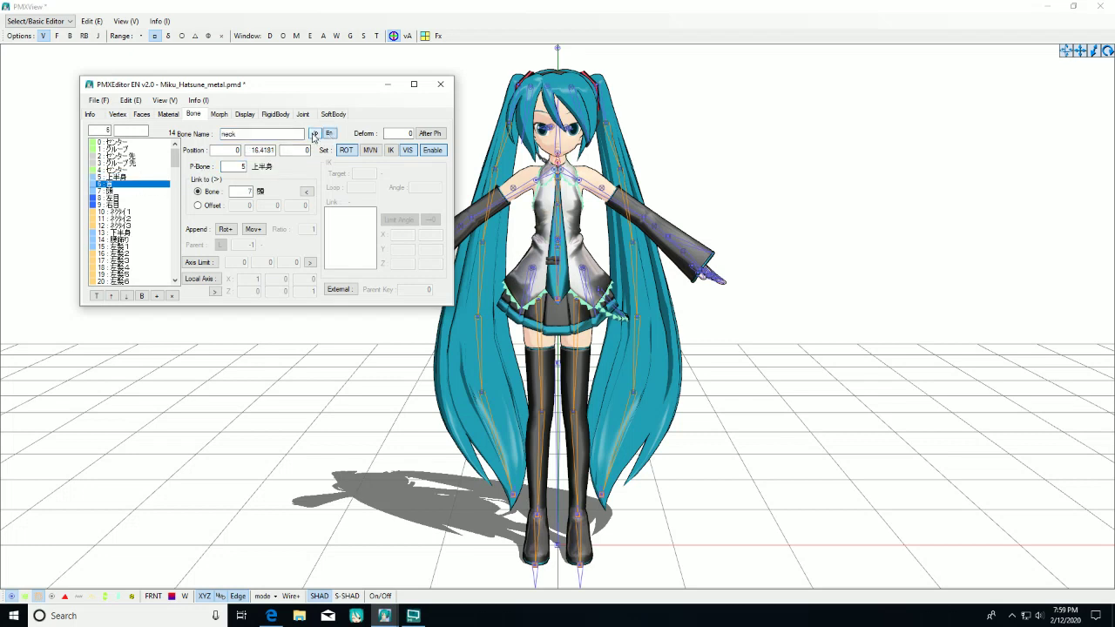
pyautogui.click(315, 133)
# Check the English and Japanese names of 頭 and bone 13 下半身
pyautogui.press('Down')
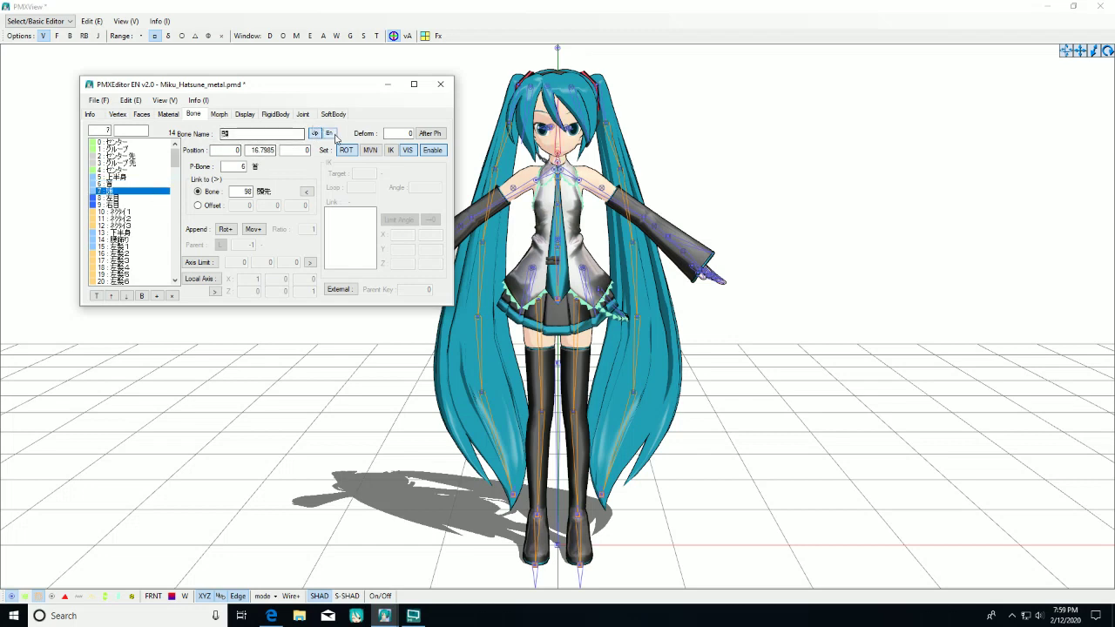
pyautogui.click(329, 133)
pyautogui.click(314, 133)
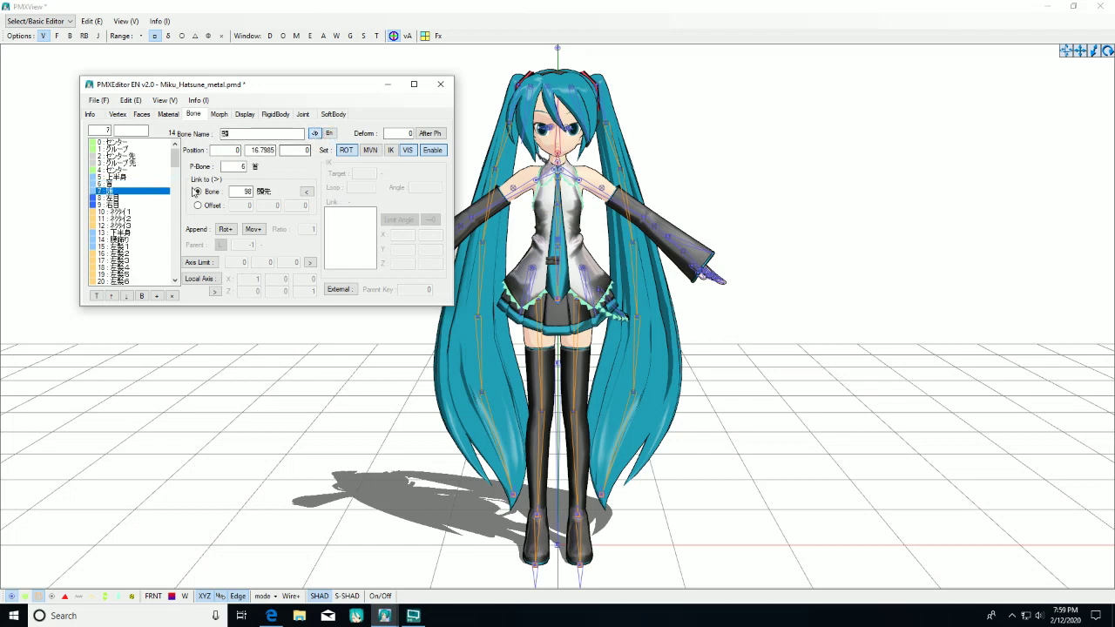
pyautogui.click(558, 278)
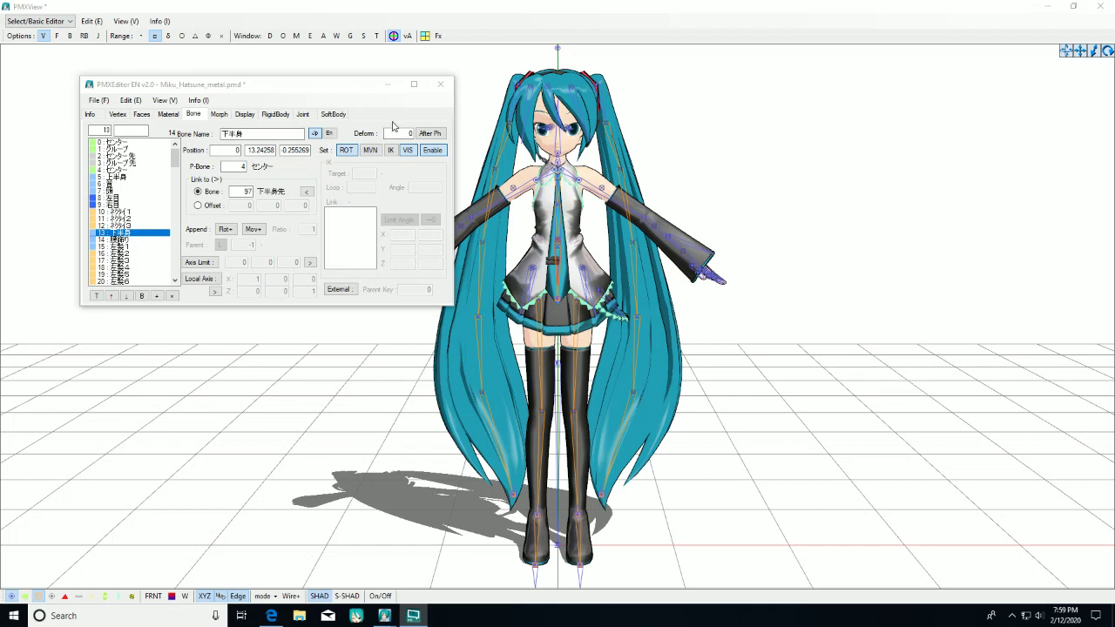
pyautogui.click(335, 134)
pyautogui.click(329, 133)
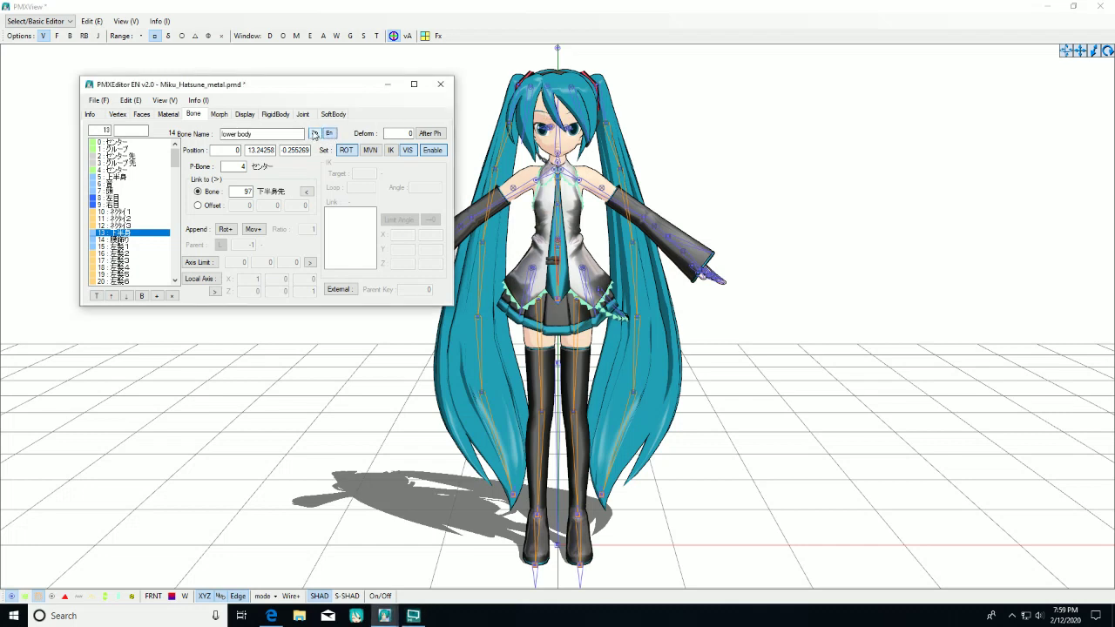
pyautogui.click(314, 134)
pyautogui.click(328, 135)
pyautogui.click(319, 135)
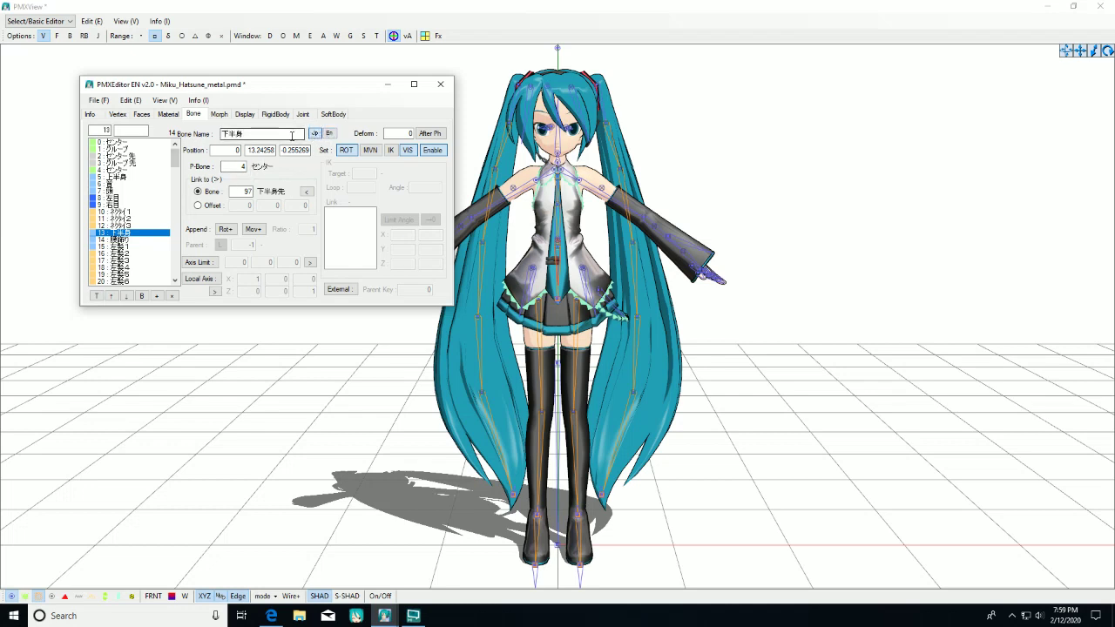
# Set 下半身's parent bone to 1 (グルーブ) and its X position to 0
pyautogui.click(231, 166)
pyautogui.press('BackSpace')
pyautogui.write('1')
pyautogui.click(540, 140)
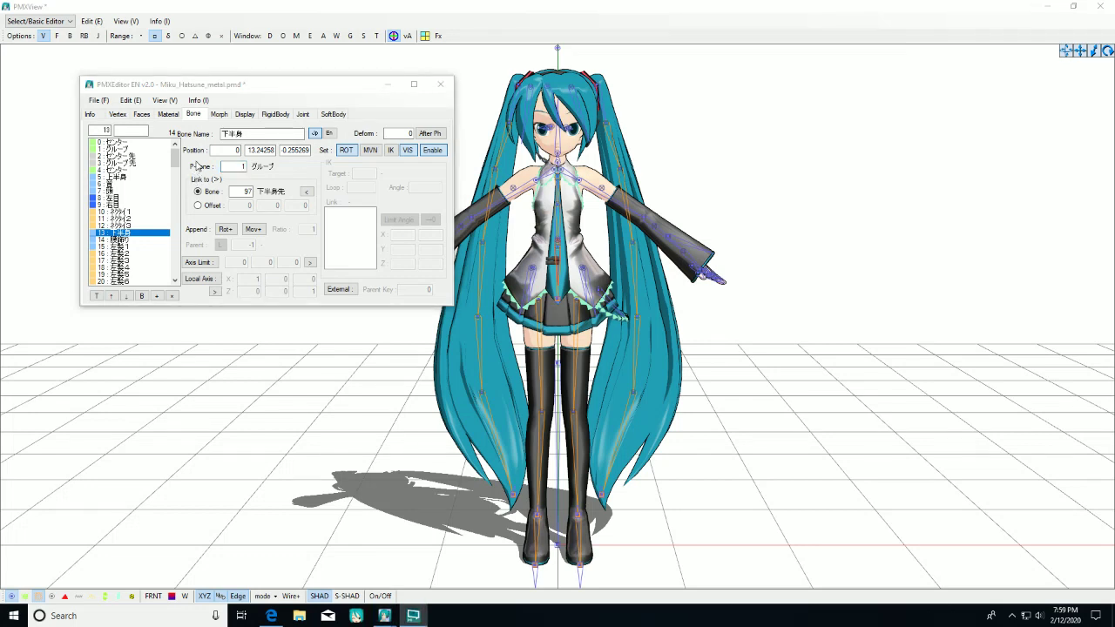
pyautogui.click(222, 151)
pyautogui.write('0')
pyautogui.click(233, 168)
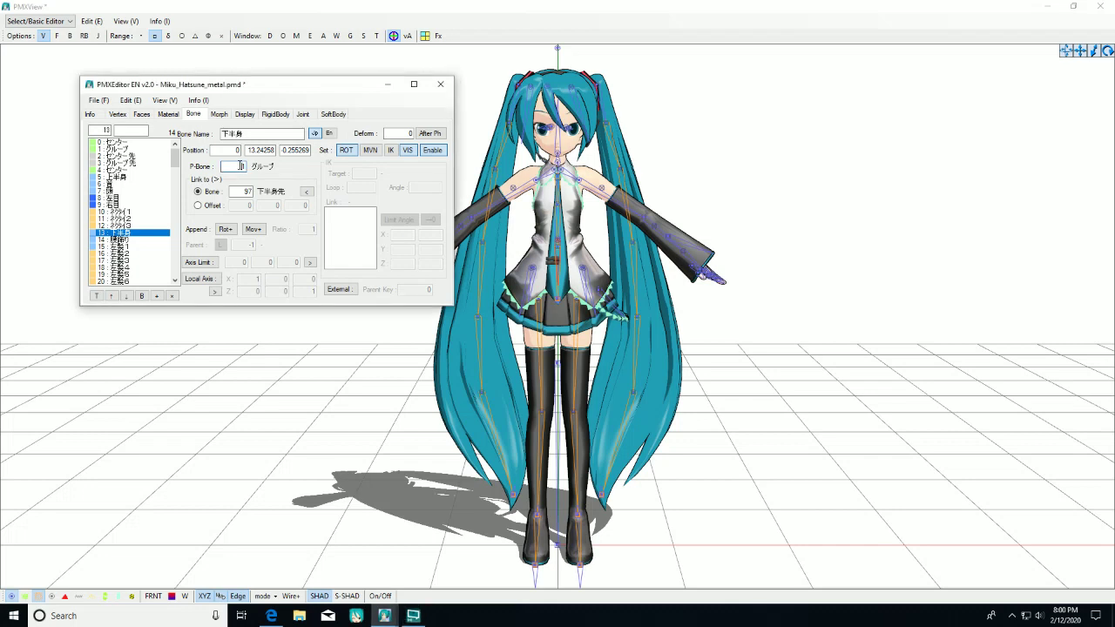
pyautogui.hotkey('alt', 'Tab')
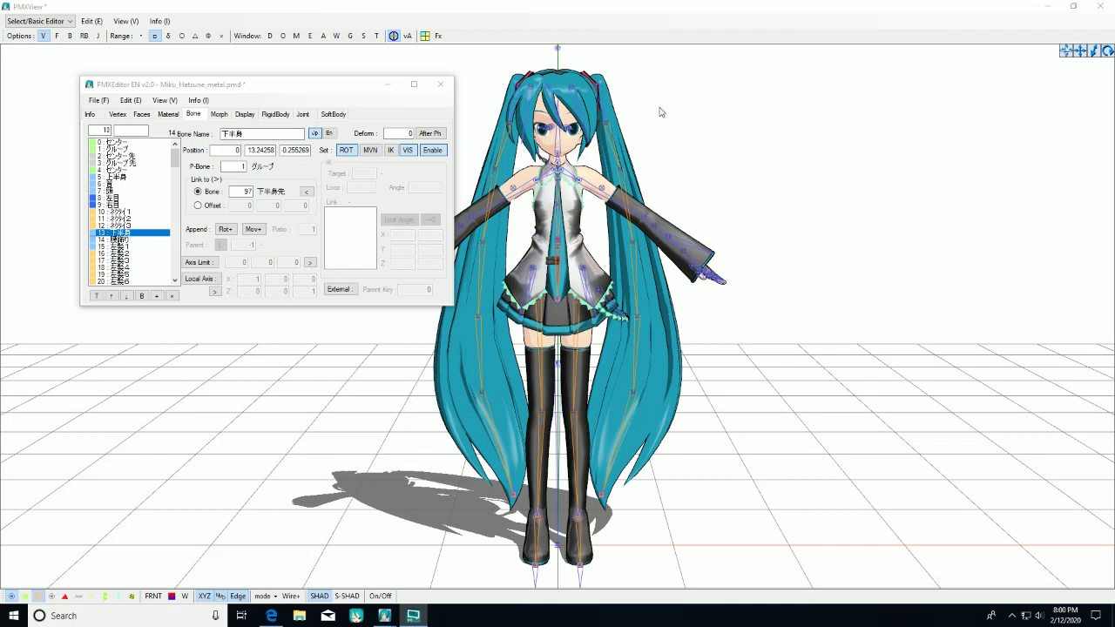
# With センター selected, add the 全ての親 mother bone at index 0 above every other bone
pyautogui.click(115, 144)
pyautogui.rightClick(118, 144)
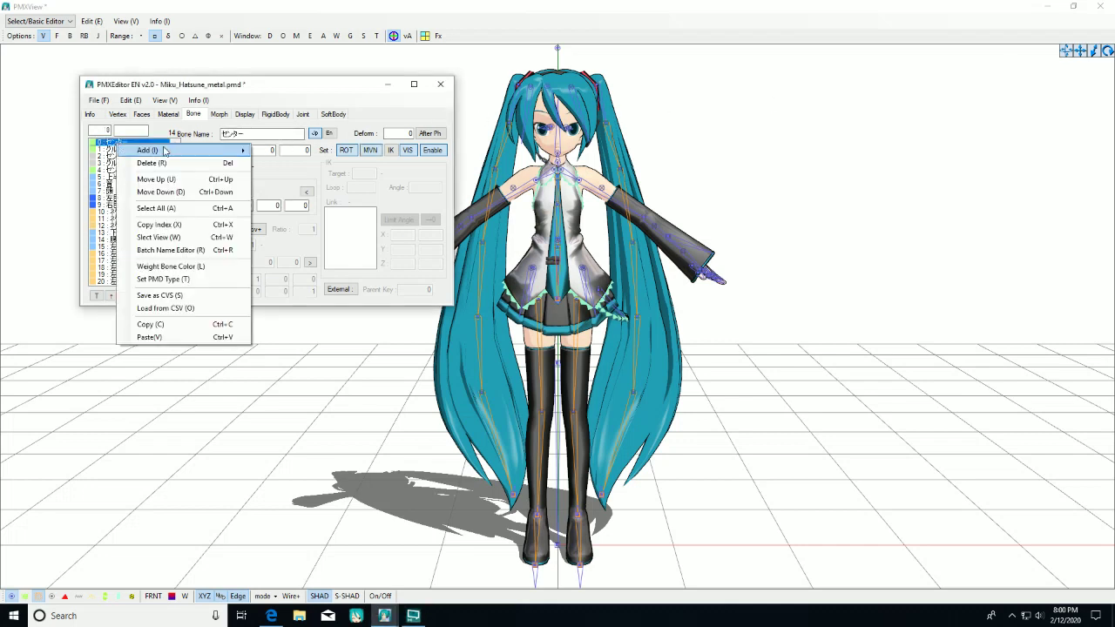
pyautogui.moveTo(225, 155)
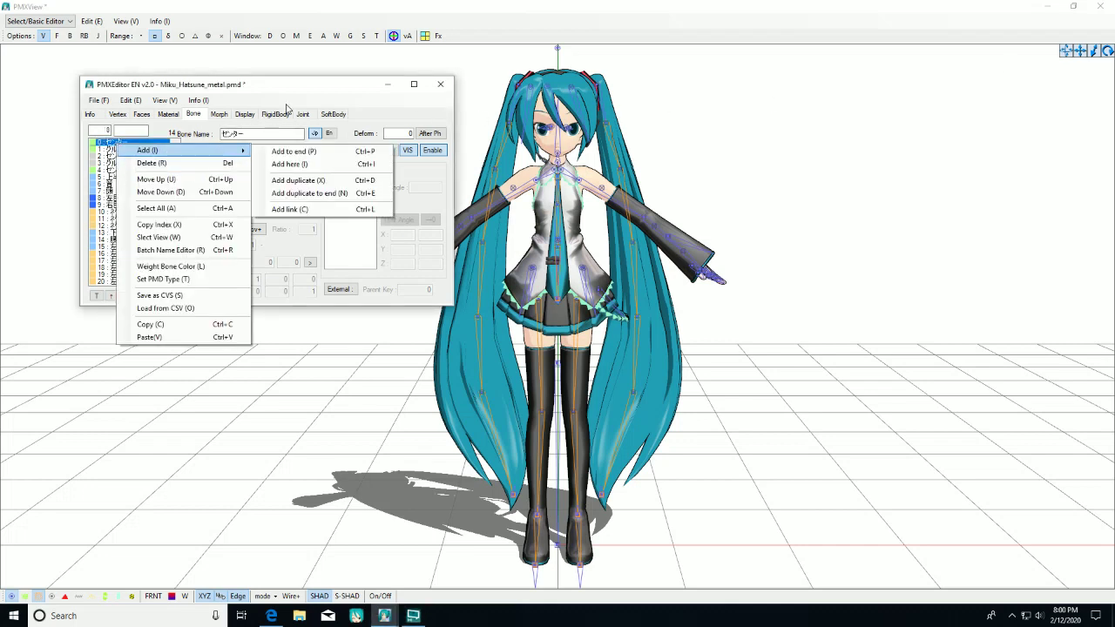
pyautogui.click(288, 108)
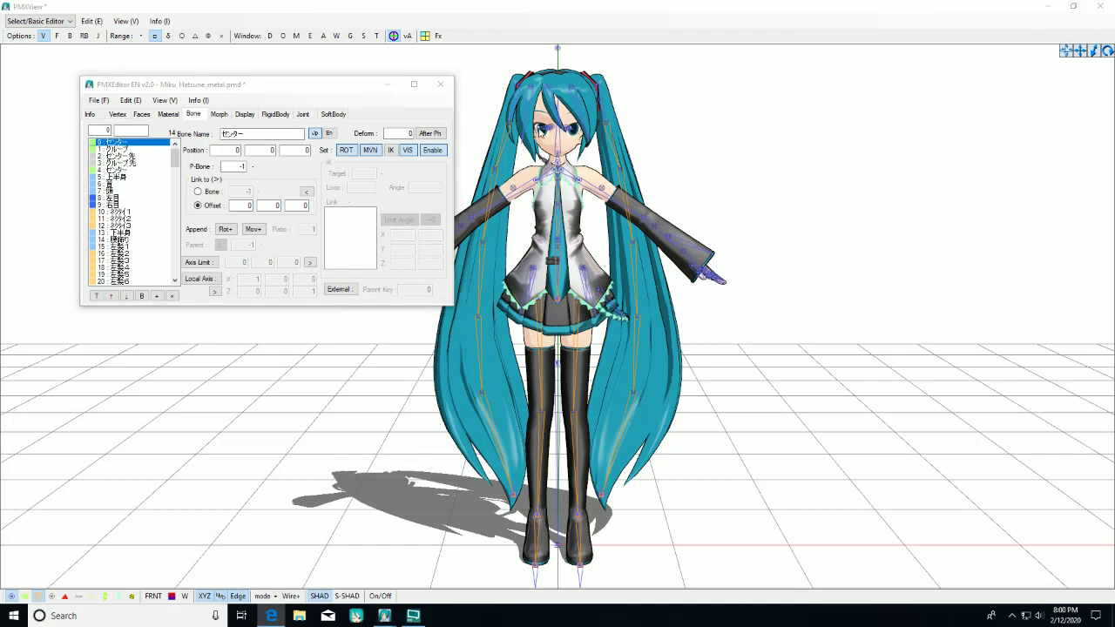
pyautogui.click(130, 100)
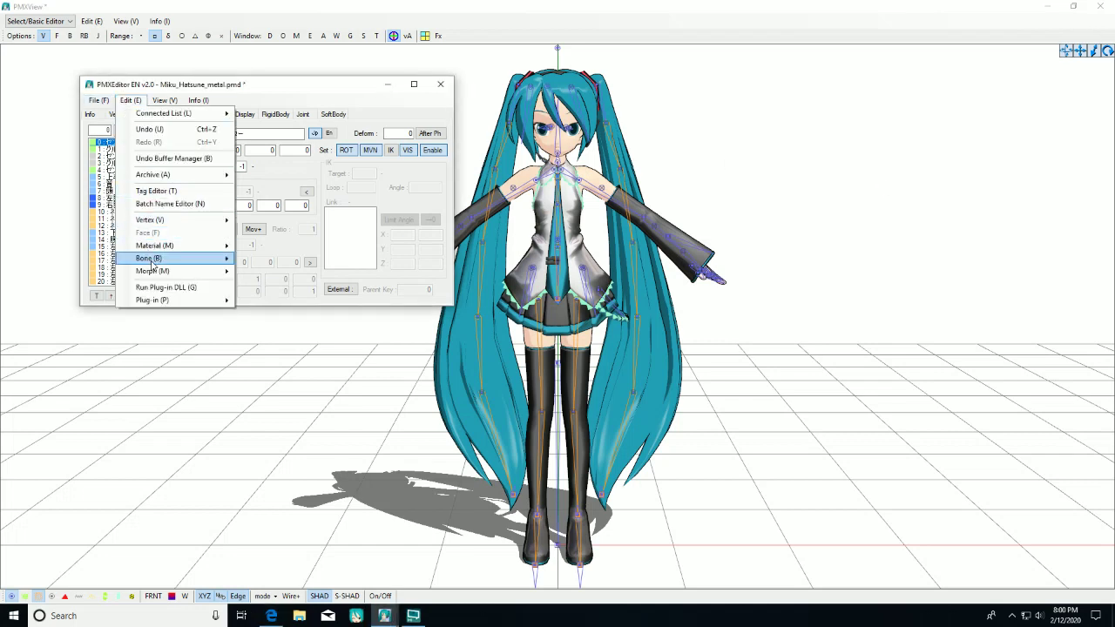
pyautogui.moveTo(152, 261)
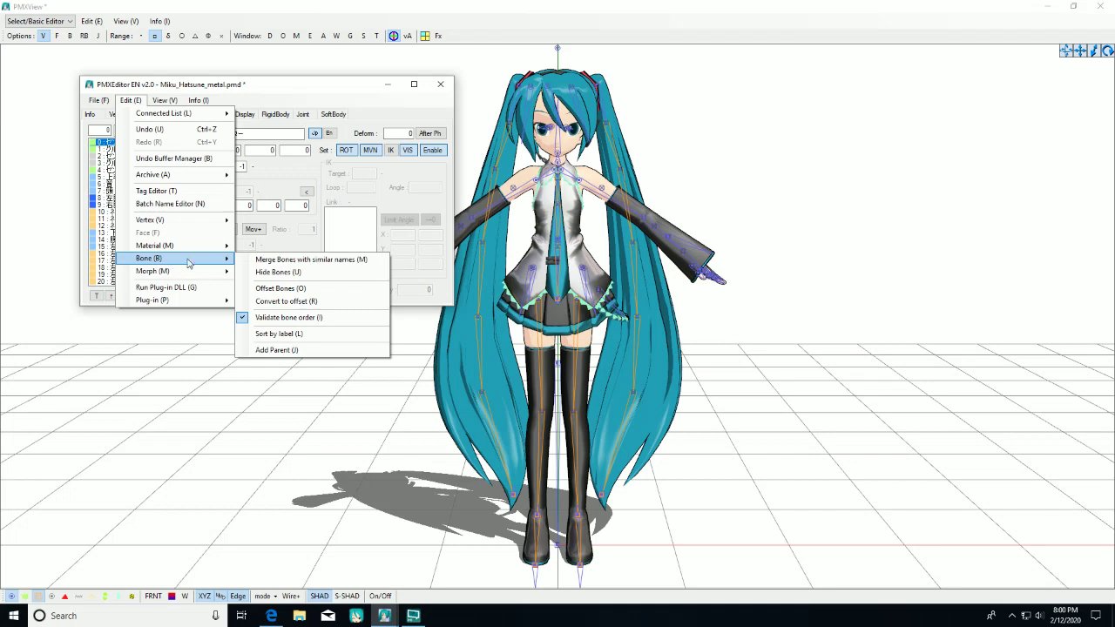
pyautogui.click(264, 350)
pyautogui.click(578, 347)
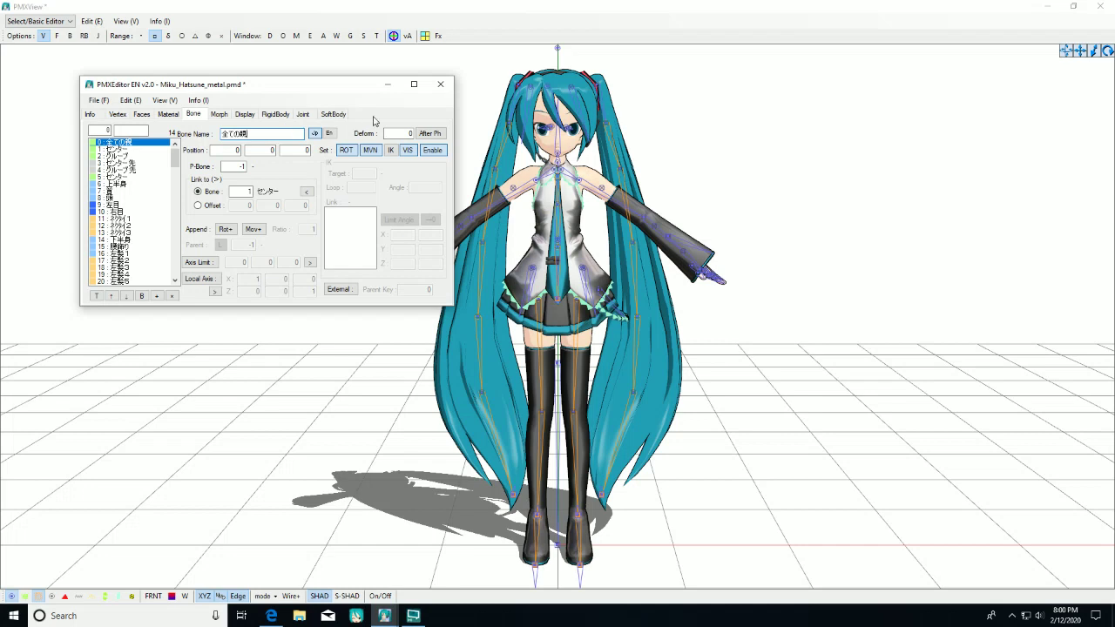
# Save the model as Miku_Hatsune_metal.pmx in the MikuMikuDanceE_v931x64 Data folder
pyautogui.click(99, 101)
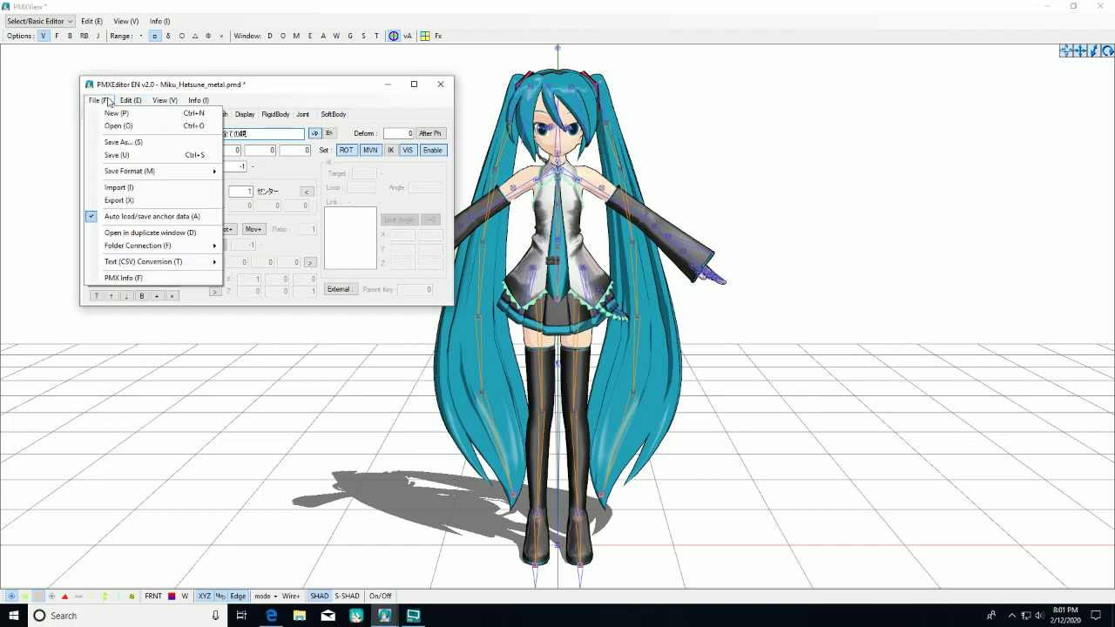
pyautogui.moveTo(136, 173)
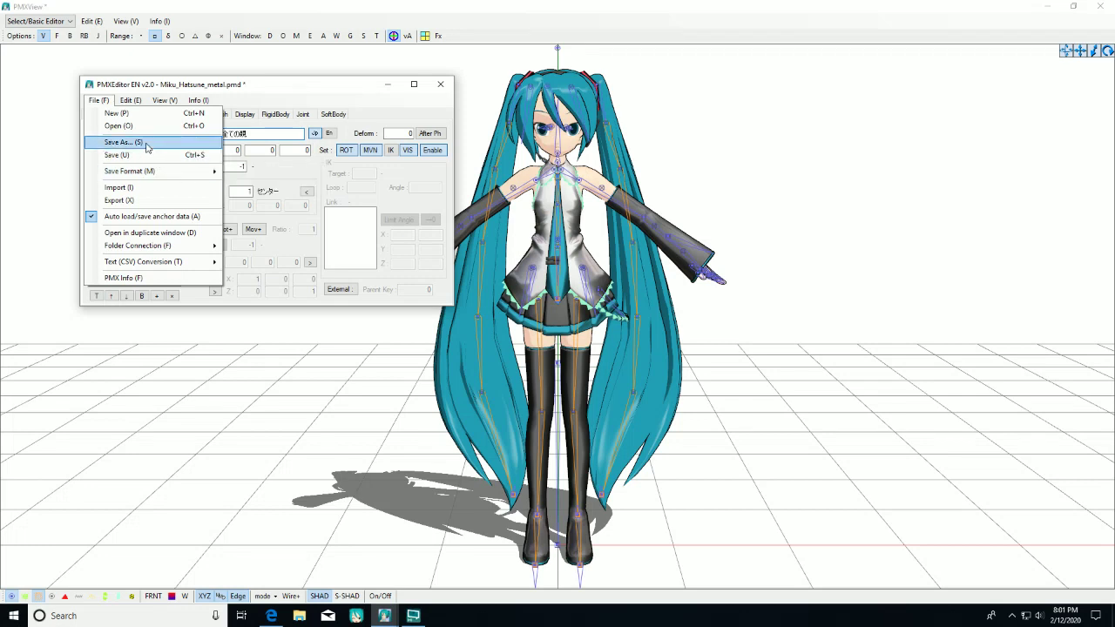
pyautogui.click(171, 142)
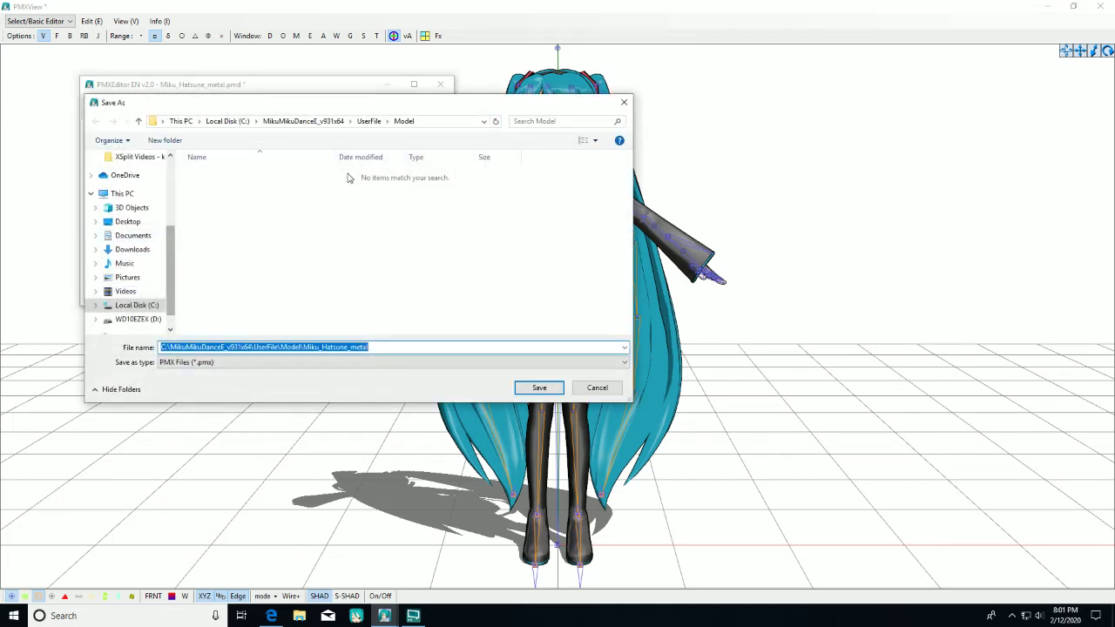
pyautogui.scroll(3, 144, 234)
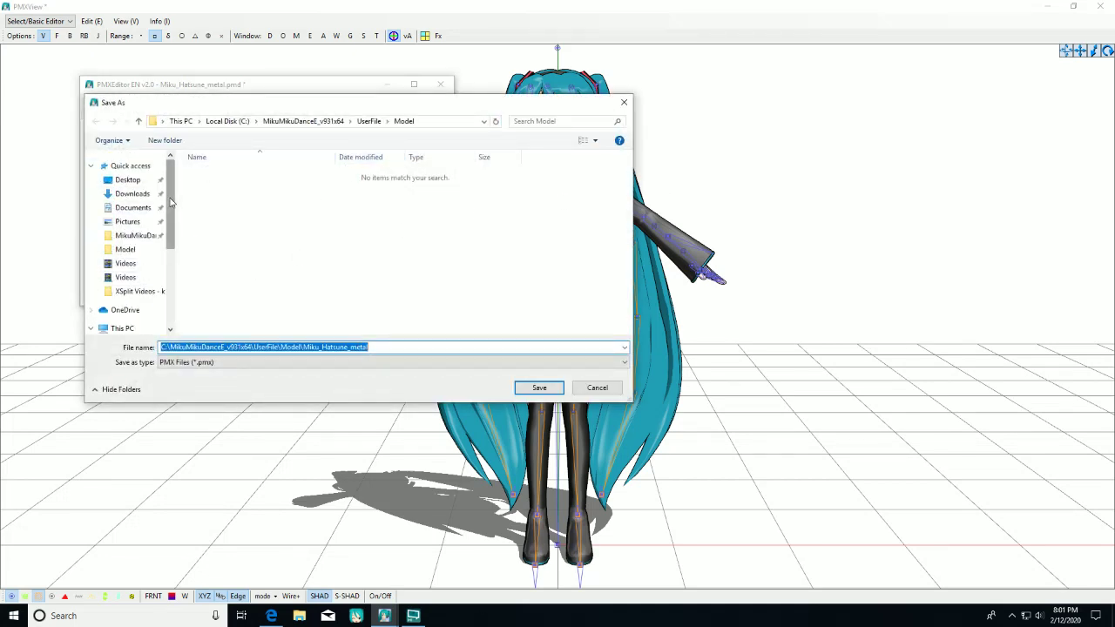
pyautogui.click(142, 249)
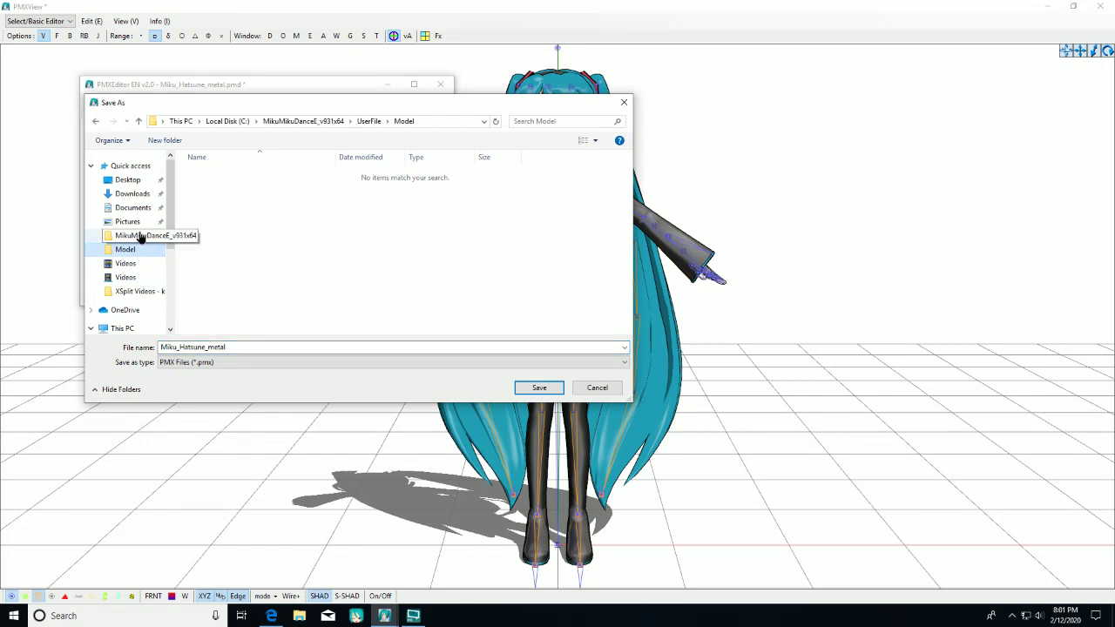
pyautogui.click(140, 236)
pyautogui.doubleClick(241, 175)
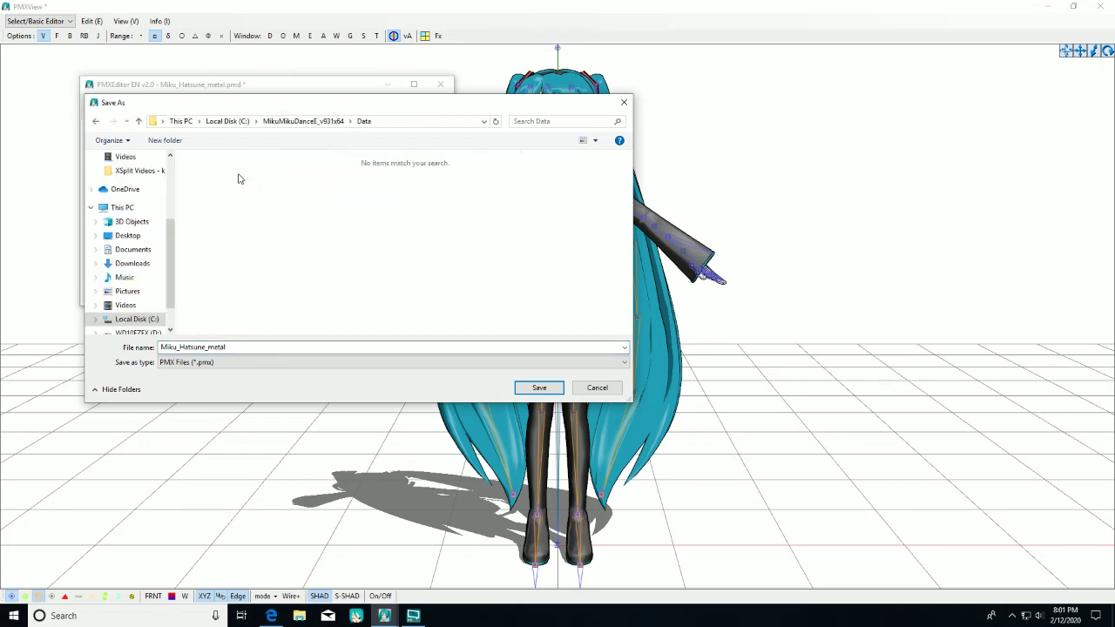
pyautogui.press('Return')
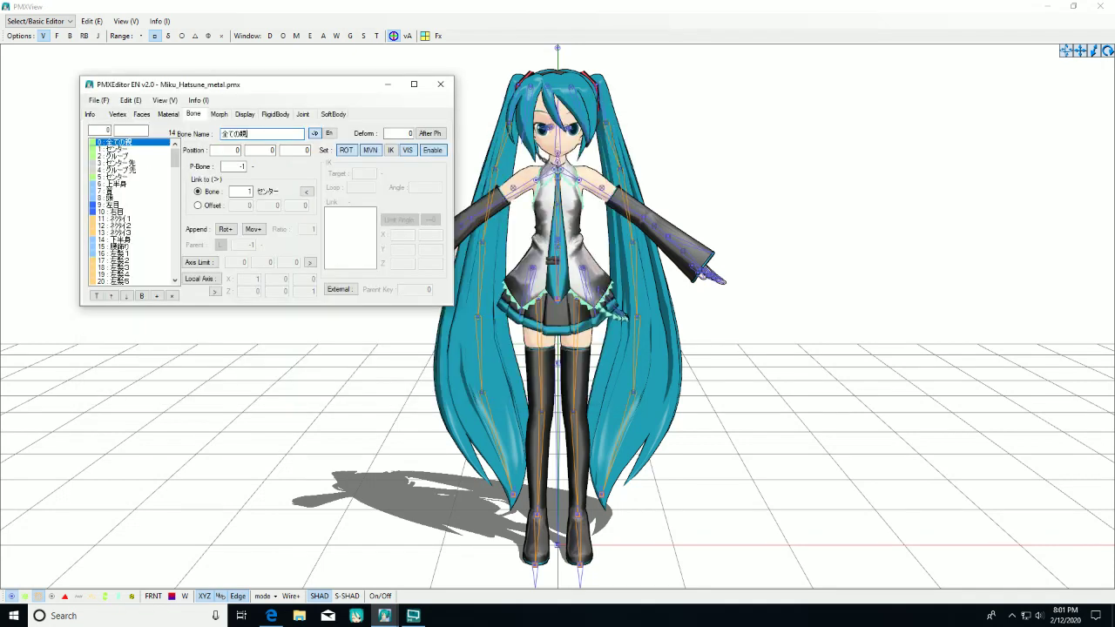